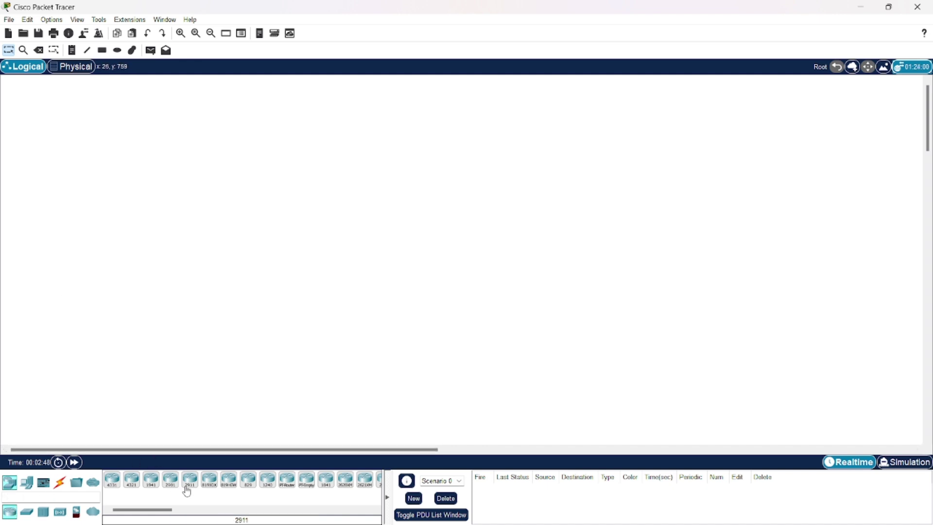
# Step: Place three 1841 routers in a widely spaced horizontal row across the upper part of the logical workspace
pyautogui.click(326, 485)
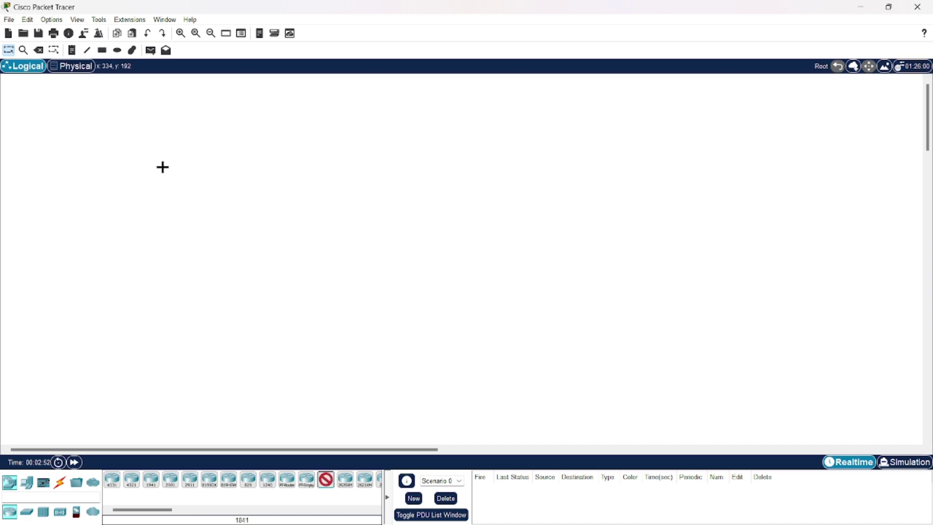
pyautogui.click(163, 168)
pyautogui.click(329, 478)
pyautogui.click(393, 175)
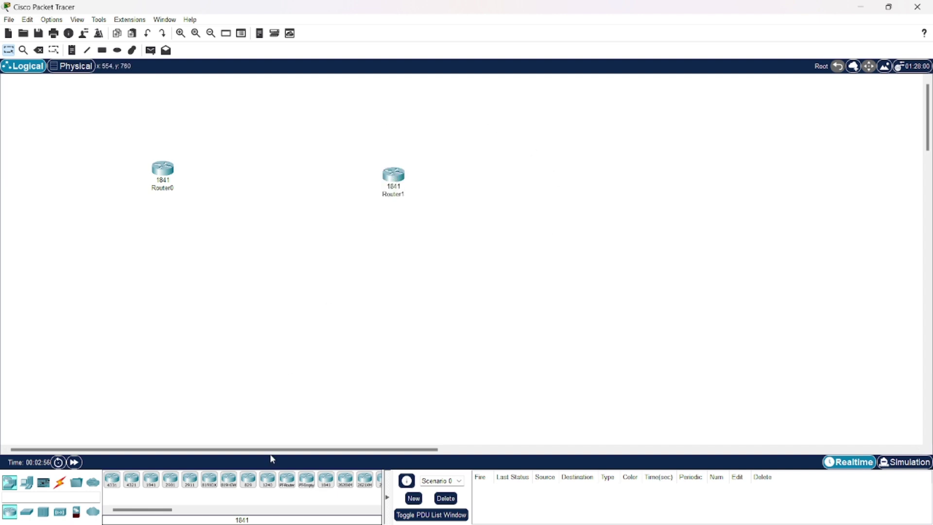
pyautogui.click(330, 479)
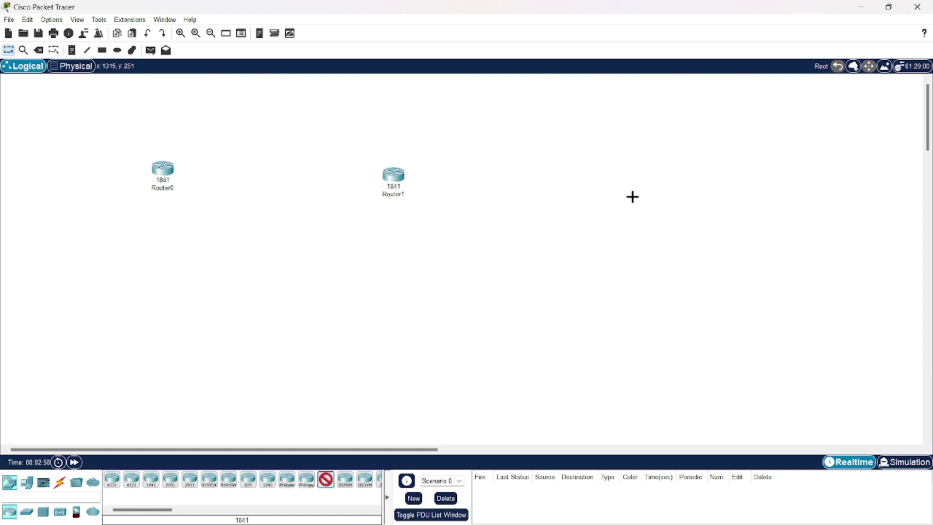
pyautogui.click(622, 170)
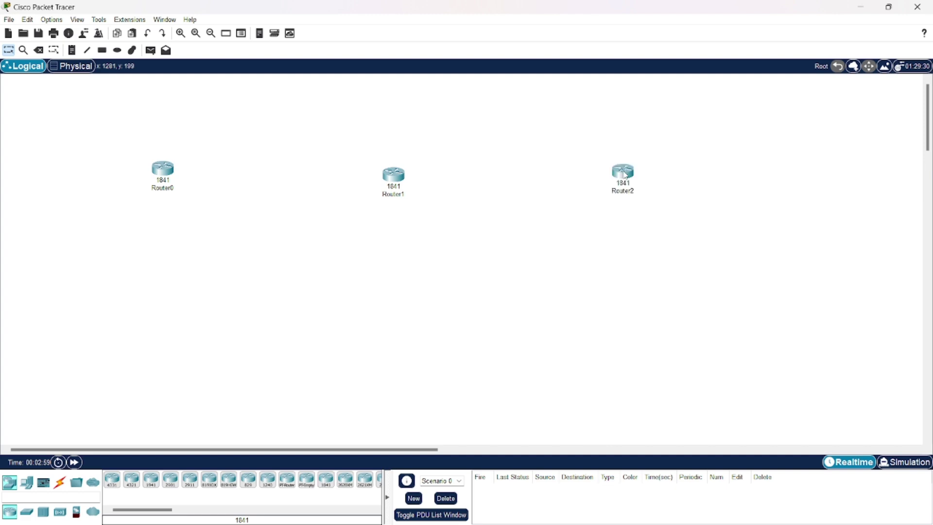
# Step: Place three 2960 IOS15 switches, one below each of the three routers
pyautogui.click(27, 511)
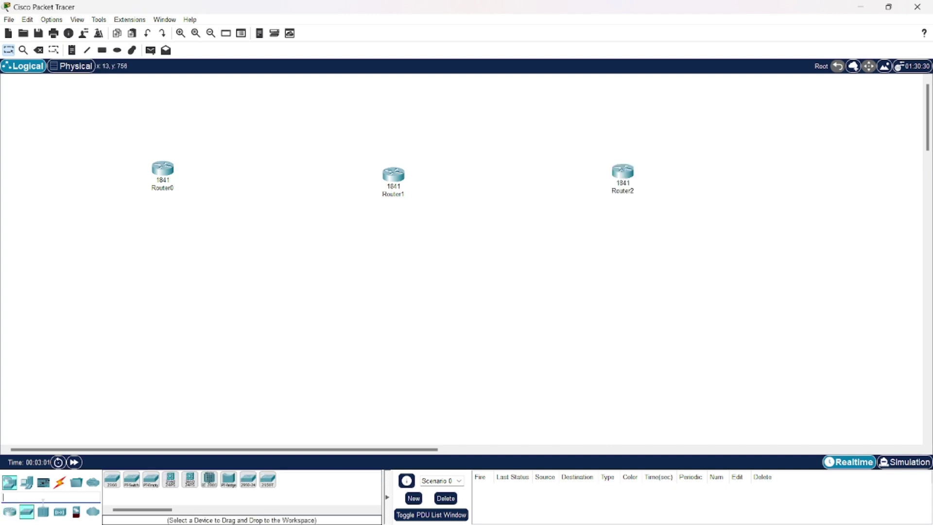
pyautogui.click(112, 479)
pyautogui.click(171, 239)
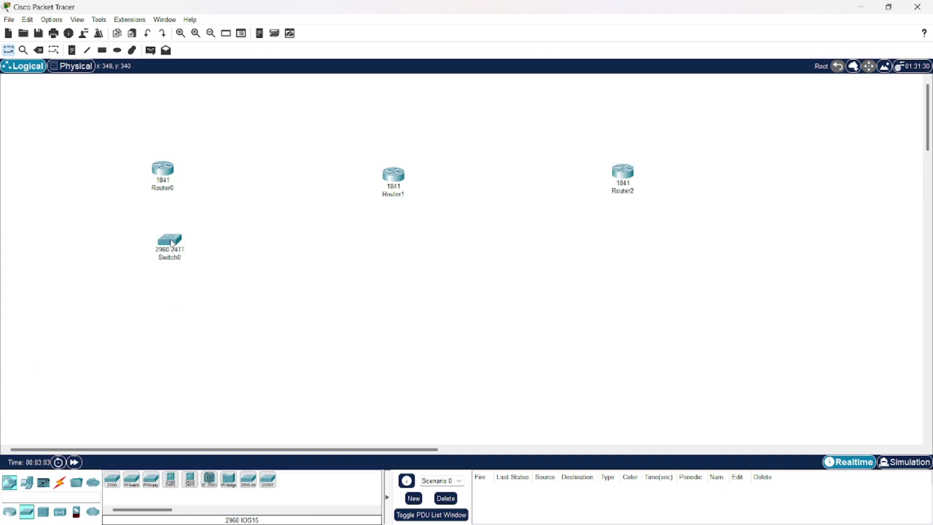
pyautogui.click(112, 481)
pyautogui.click(392, 248)
pyautogui.click(391, 245)
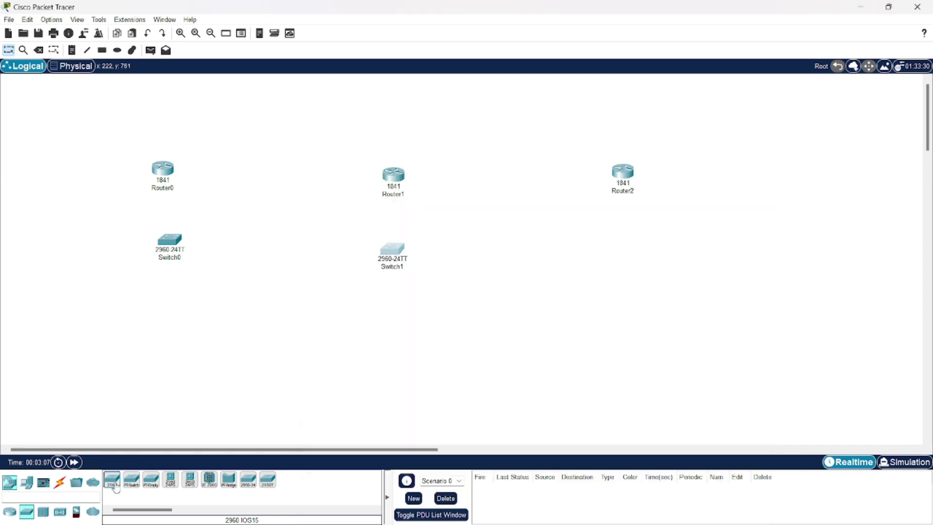
pyautogui.click(111, 480)
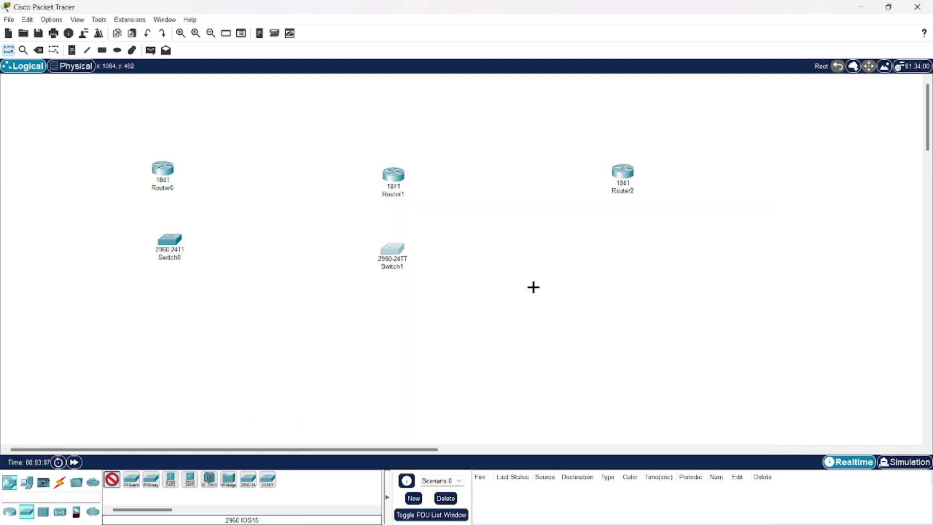
pyautogui.click(617, 236)
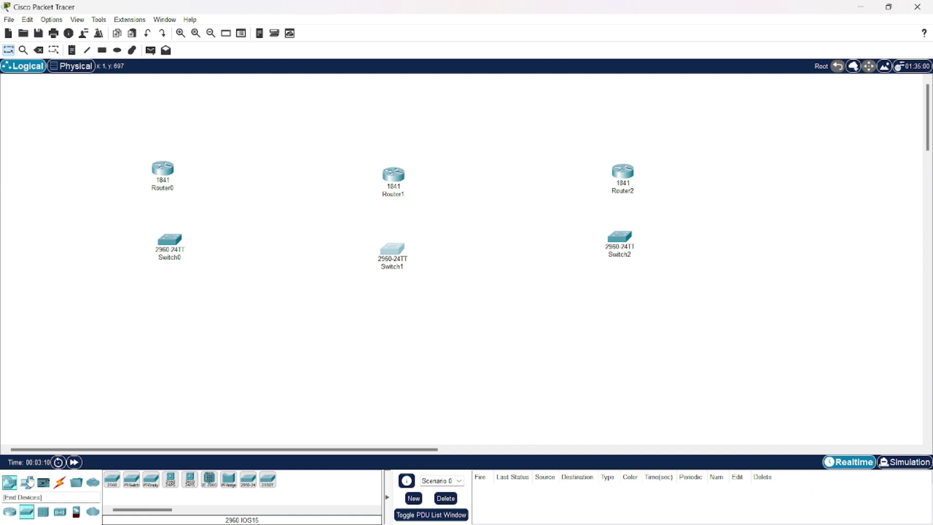
# Step: Place two PC-PT end devices side by side below Switch0
pyautogui.click(26, 482)
pyautogui.click(113, 481)
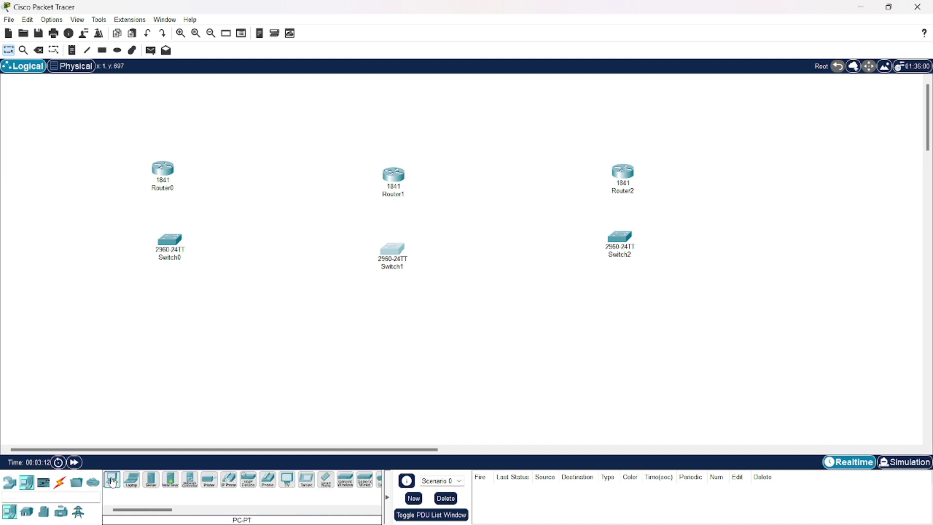
pyautogui.click(124, 322)
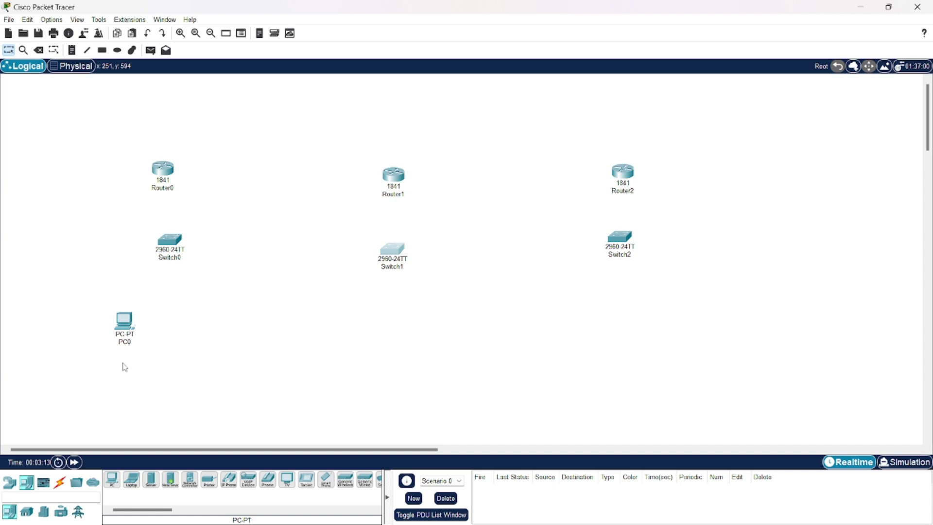
pyautogui.click(112, 479)
pyautogui.click(197, 334)
# Step: Place two PC-PT end devices side by side below Switch1
pyautogui.click(112, 480)
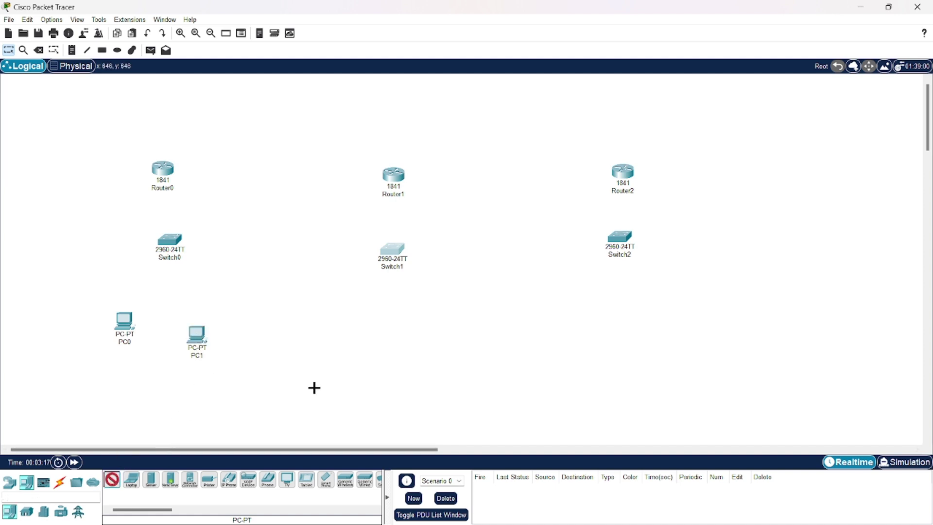
pyautogui.click(348, 319)
pyautogui.click(112, 480)
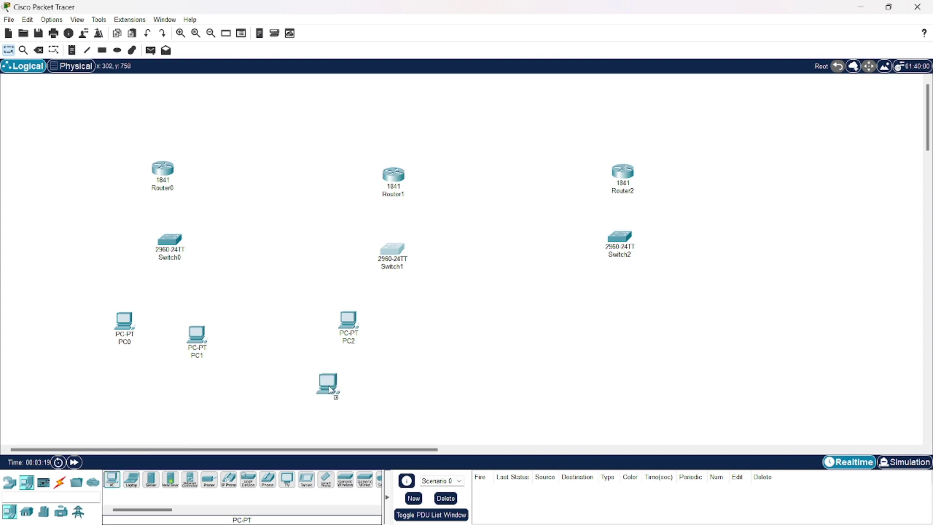
pyautogui.click(408, 330)
pyautogui.click(411, 335)
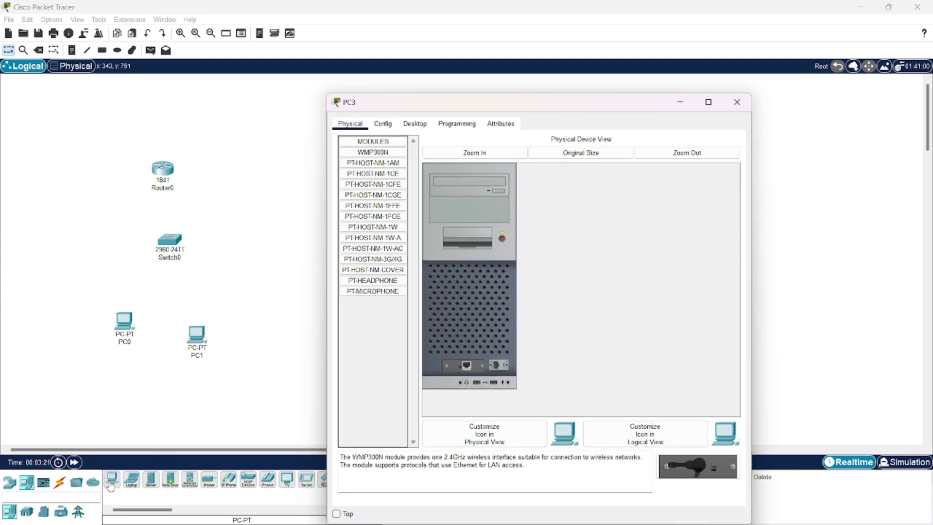
# Step: Place two PC-PT end devices side by side below Switch2
pyautogui.click(112, 480)
pyautogui.click(611, 312)
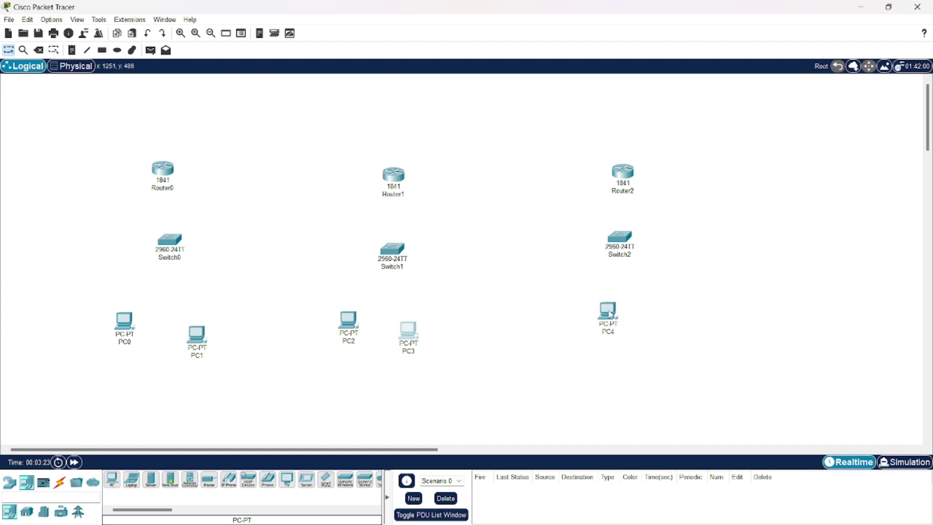
pyautogui.click(118, 481)
pyautogui.click(678, 307)
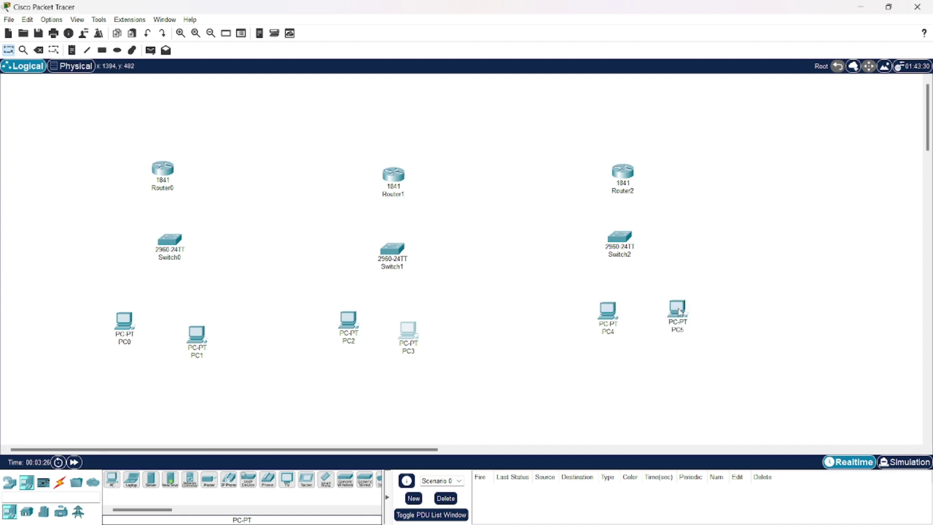
# Step: Connect PC0 and PC1 to Switch0 using the automatically chosen connection type
pyautogui.click(60, 482)
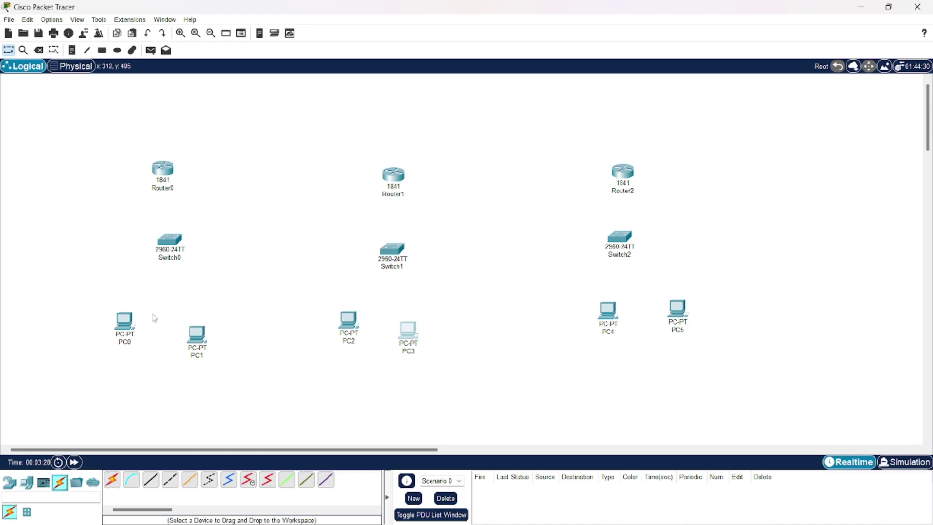
pyautogui.click(112, 485)
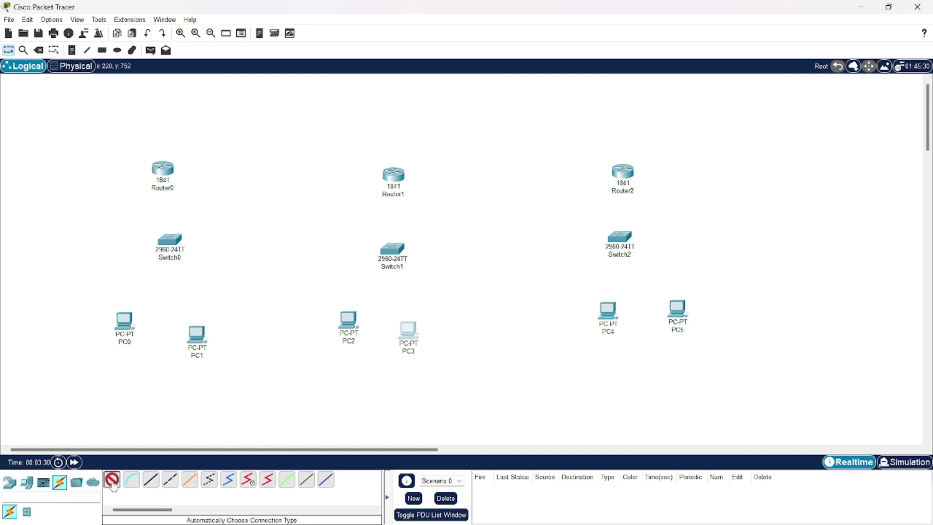
pyautogui.click(121, 327)
pyautogui.click(170, 241)
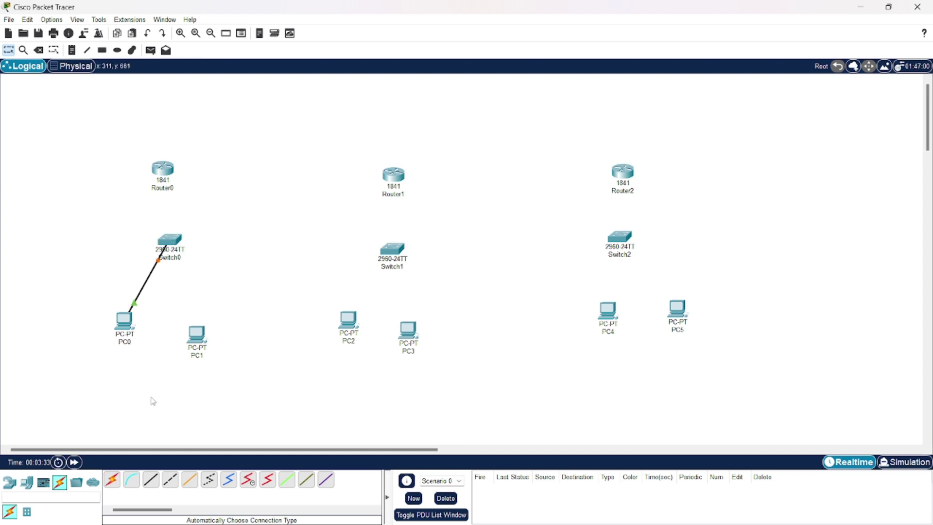
pyautogui.click(111, 484)
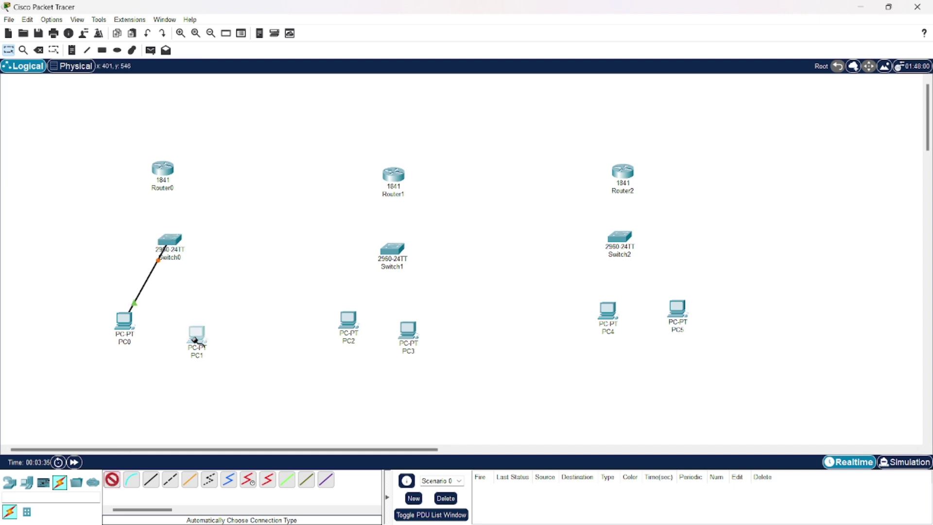
pyautogui.click(196, 334)
pyautogui.click(172, 242)
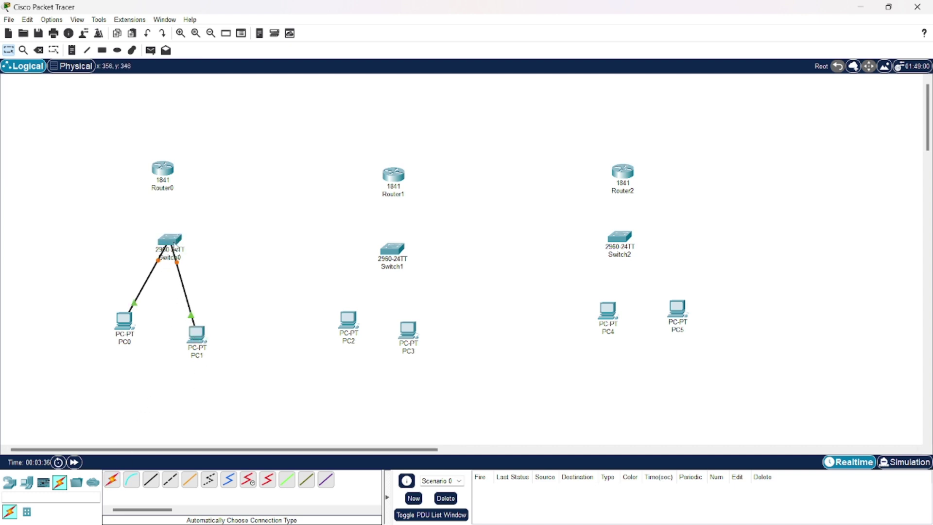
# Step: Connect PC2 and PC3 to Switch1 using the automatically chosen connection type
pyautogui.click(112, 484)
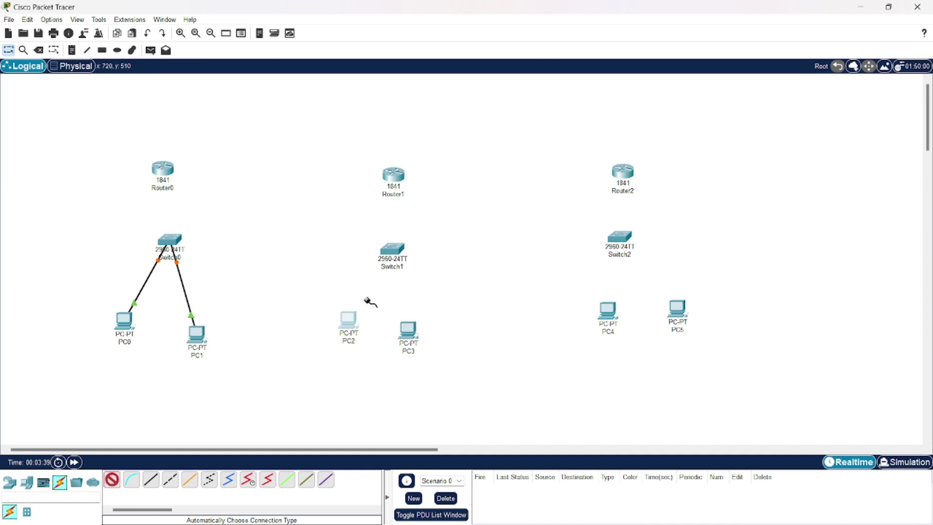
pyautogui.click(393, 262)
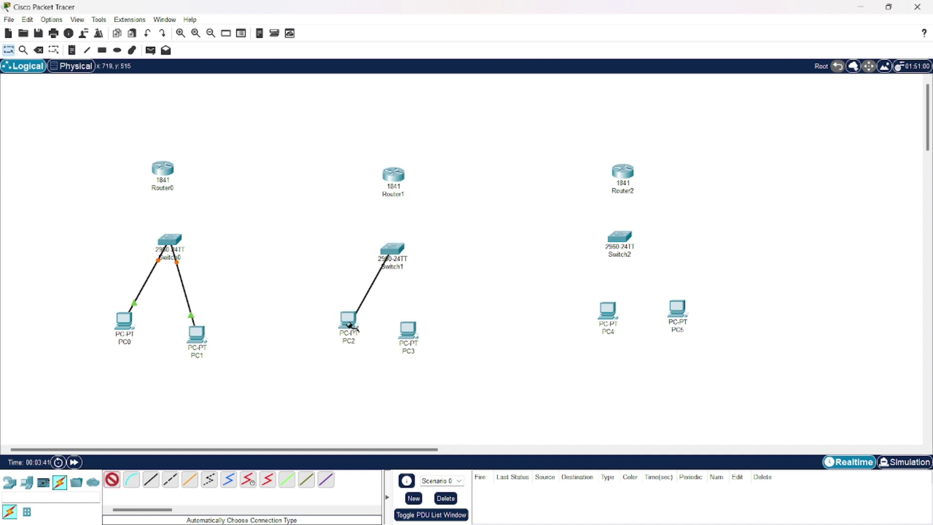
pyautogui.click(348, 321)
pyautogui.click(116, 483)
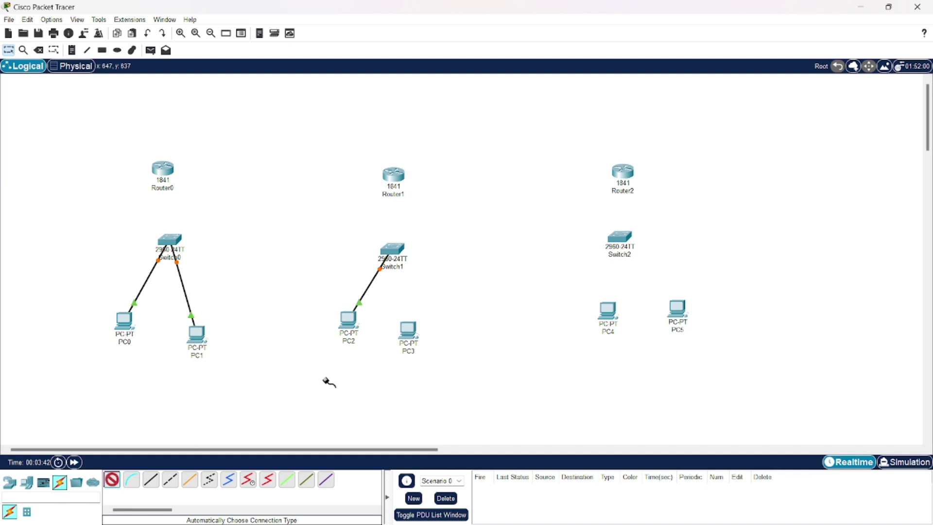
pyautogui.click(410, 331)
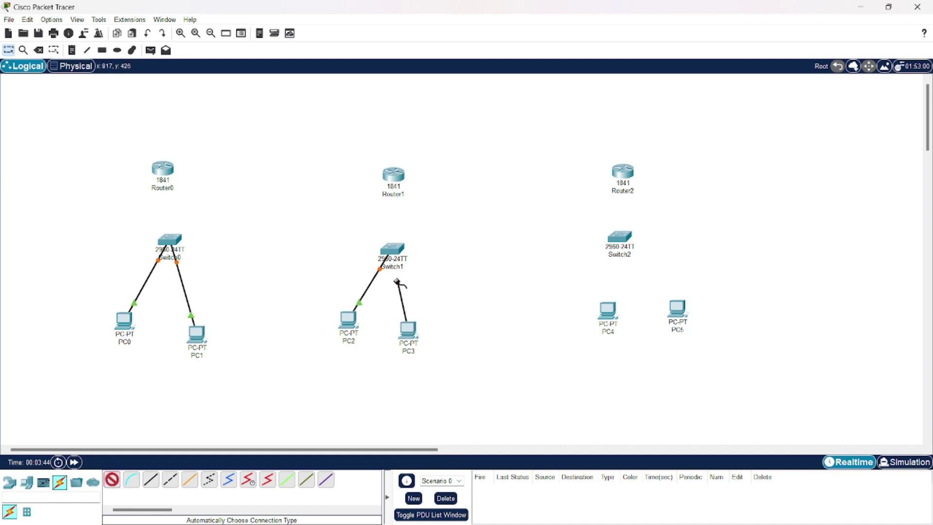
pyautogui.click(395, 250)
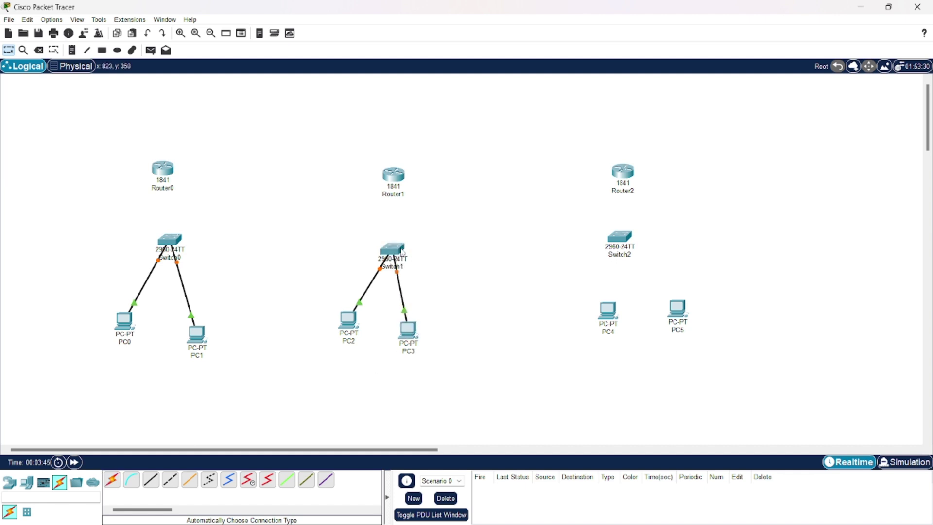
# Step: Connect PC4 and PC5 to Switch2 using the automatically chosen connection type
pyautogui.click(115, 484)
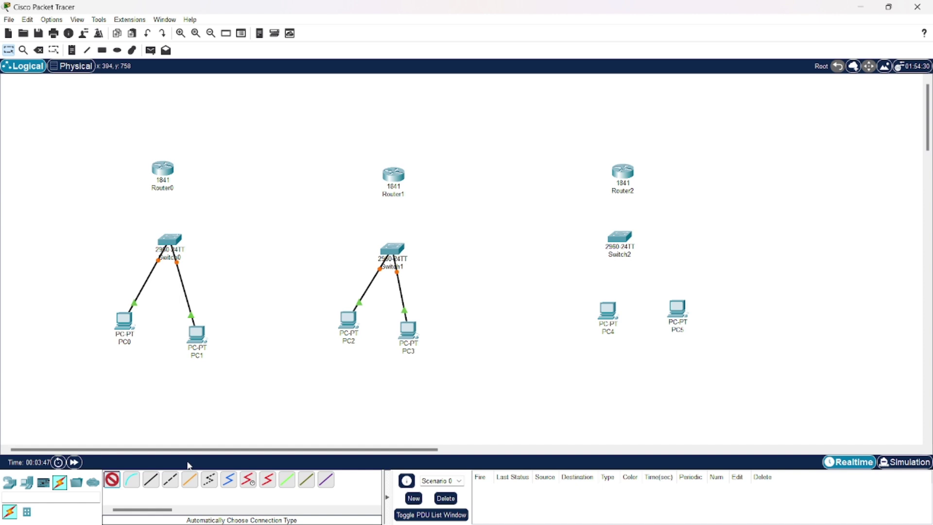
pyautogui.click(611, 311)
pyautogui.click(619, 238)
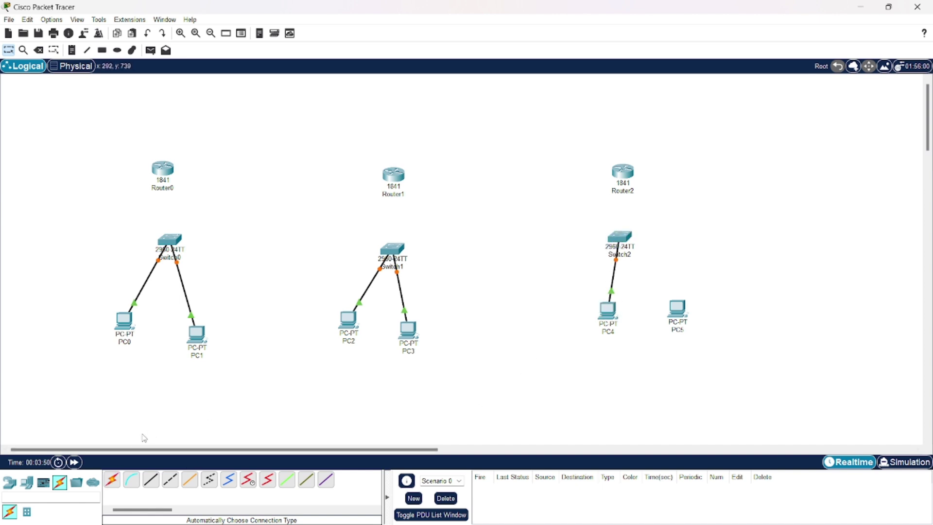
pyautogui.click(112, 480)
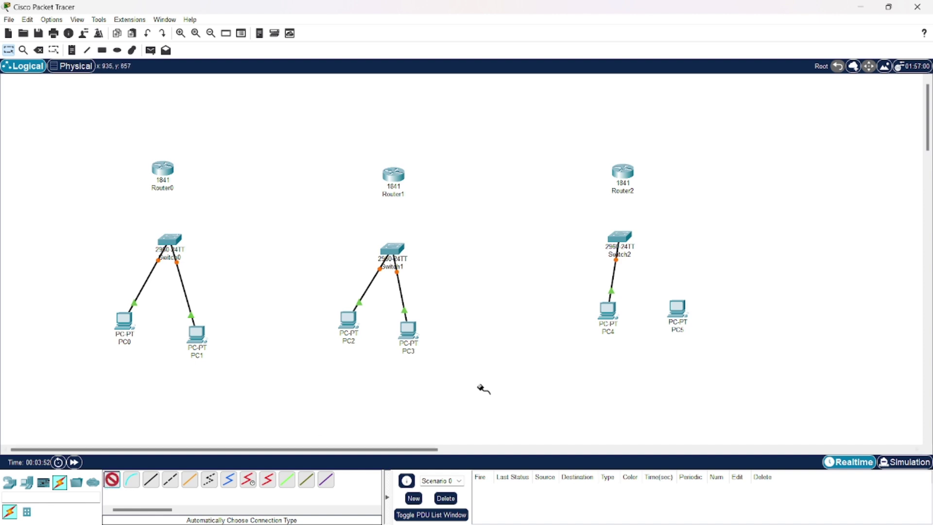
pyautogui.click(676, 309)
pyautogui.click(616, 237)
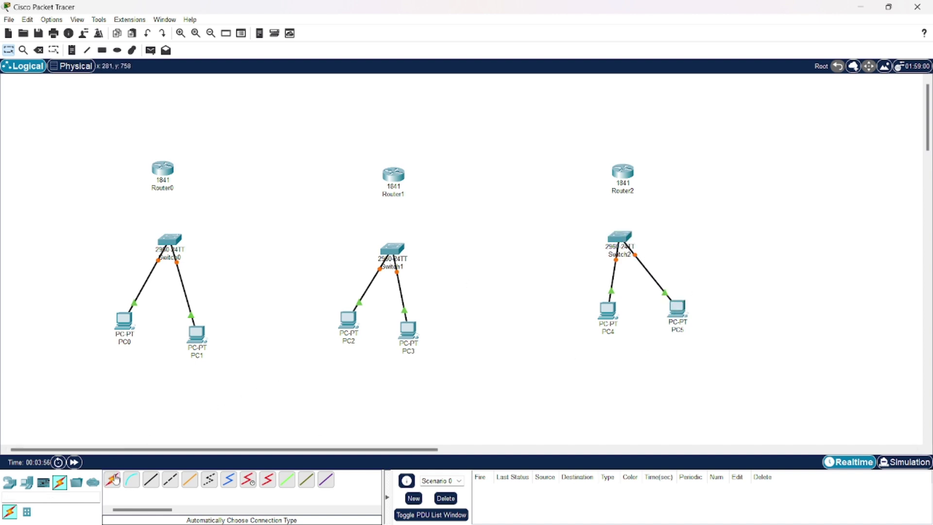
# Step: Connect Switch0 to Router0 using the automatically chosen connection type
pyautogui.click(113, 480)
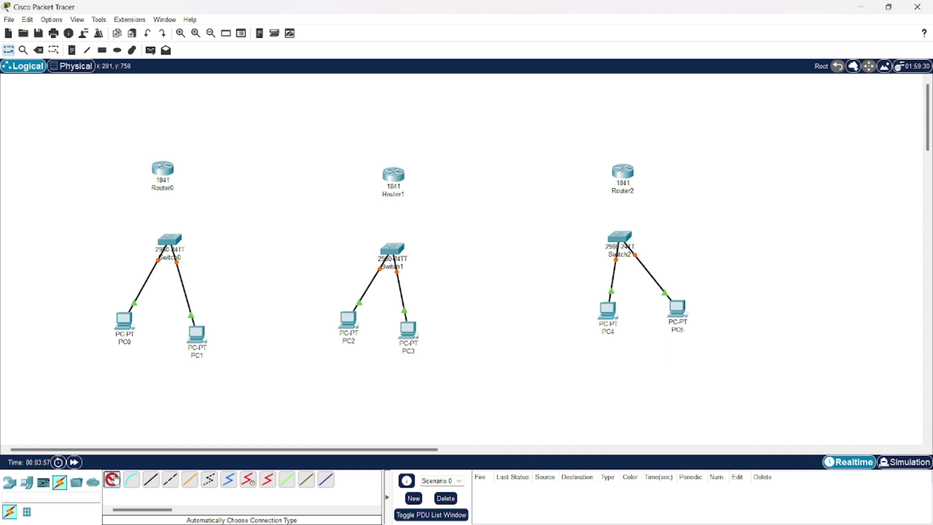
pyautogui.click(172, 240)
pyautogui.click(162, 170)
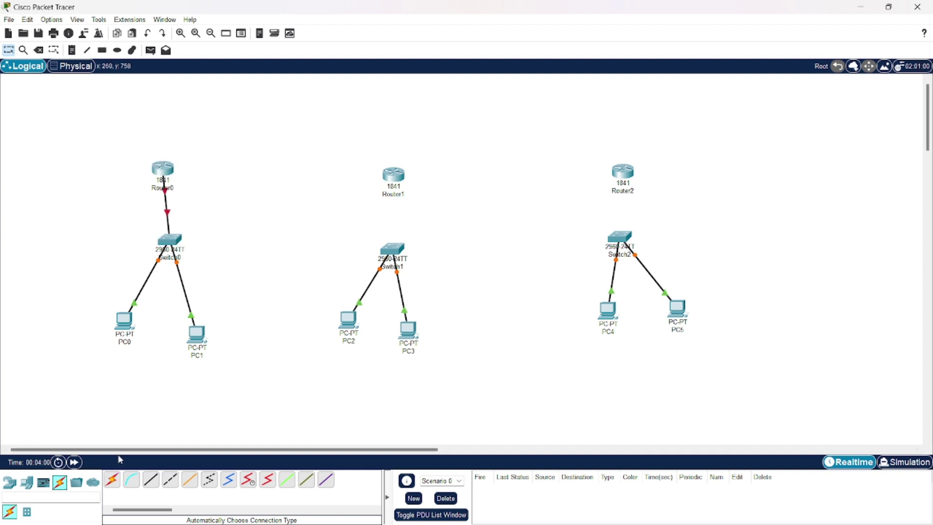
pyautogui.click(112, 480)
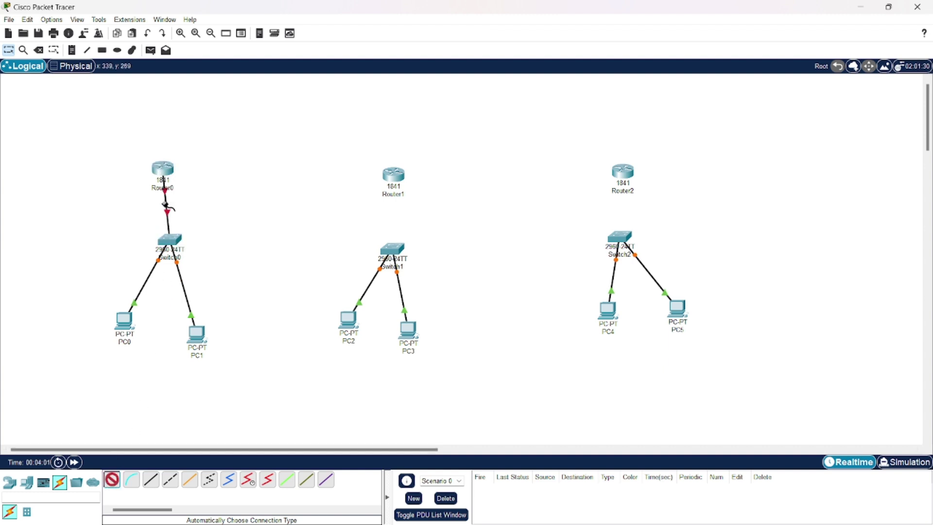
pyautogui.click(163, 169)
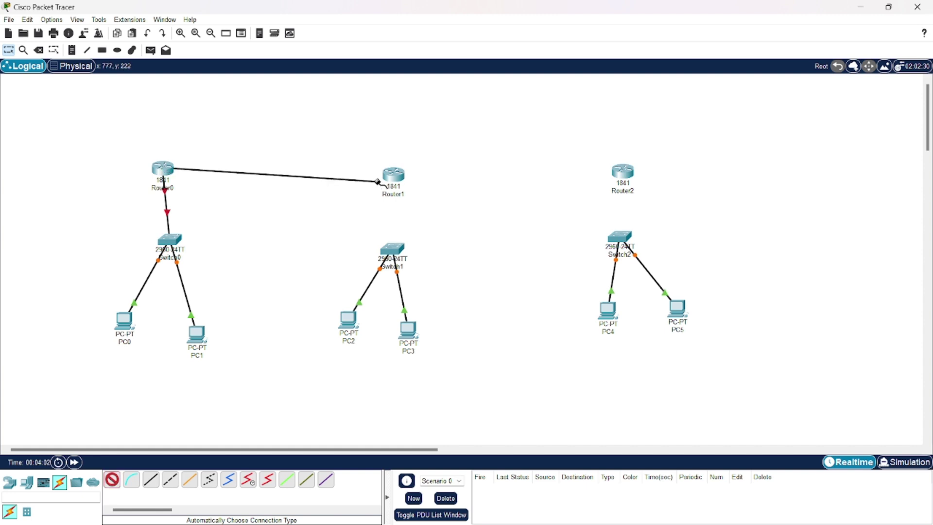
pyautogui.click(208, 172)
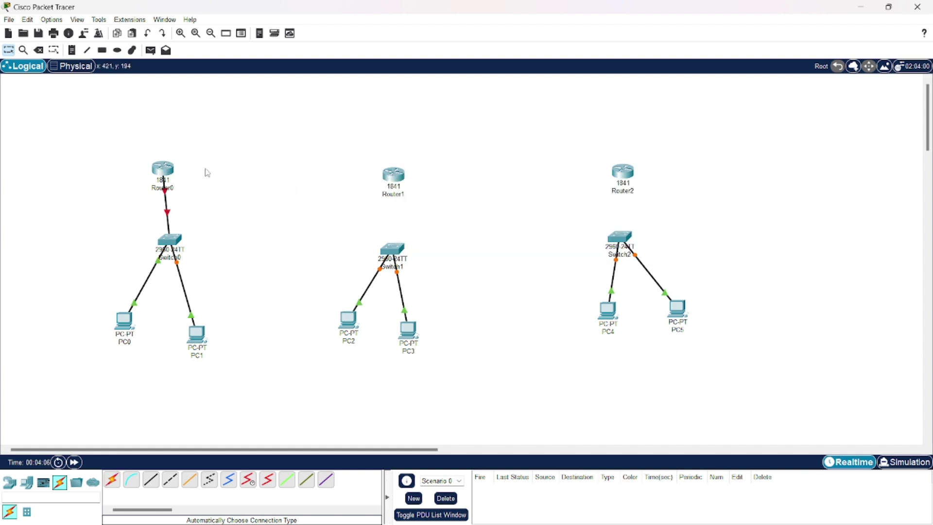
# Step: Connect Router1 to Switch1 and Router2 to Switch2 using the automatically chosen connection type
pyautogui.click(111, 485)
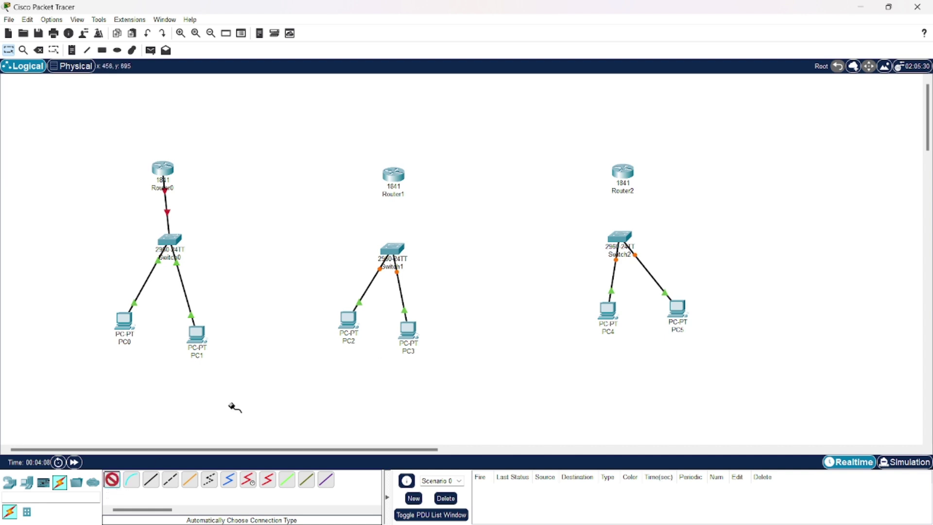
pyautogui.click(392, 175)
pyautogui.click(392, 248)
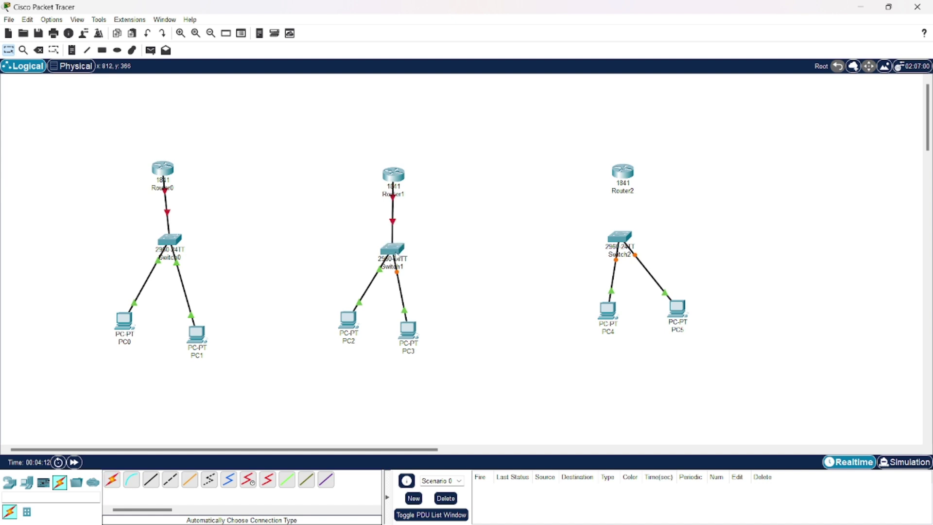
pyautogui.click(116, 484)
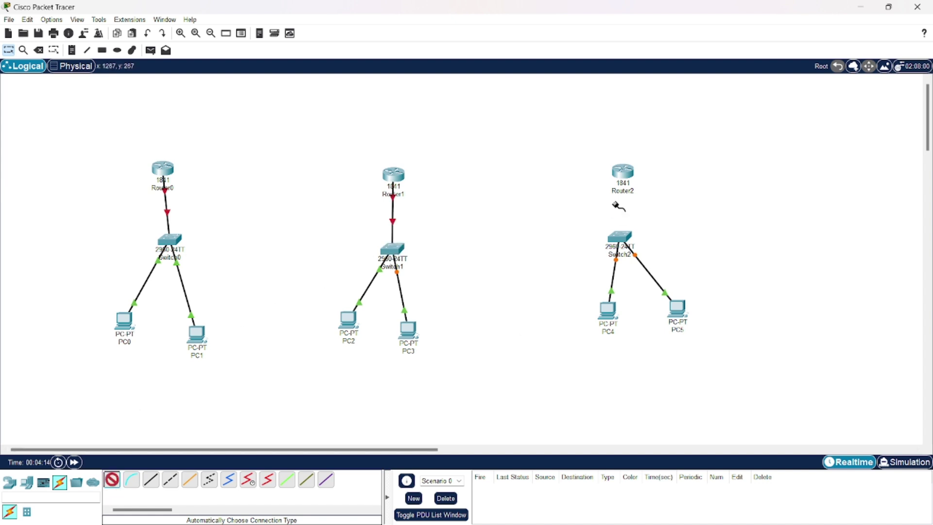
pyautogui.click(627, 173)
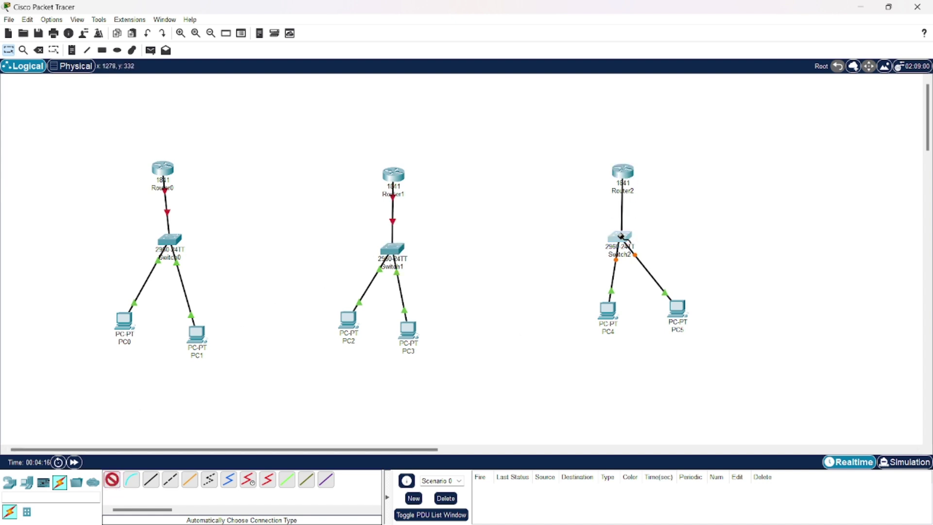
pyautogui.click(620, 237)
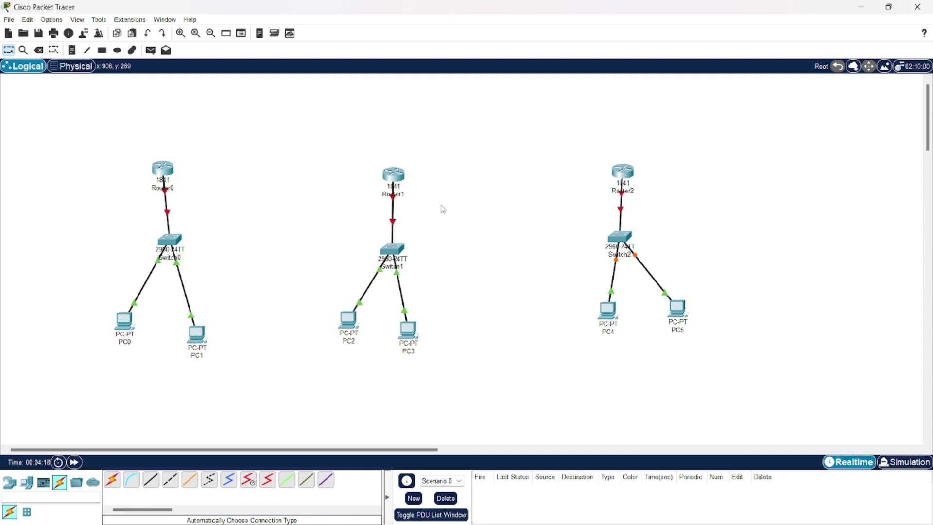
# Step: Install a WIC-1ENET module in Router1's empty expansion slot, powering the router off for the installation
pyautogui.click(388, 177)
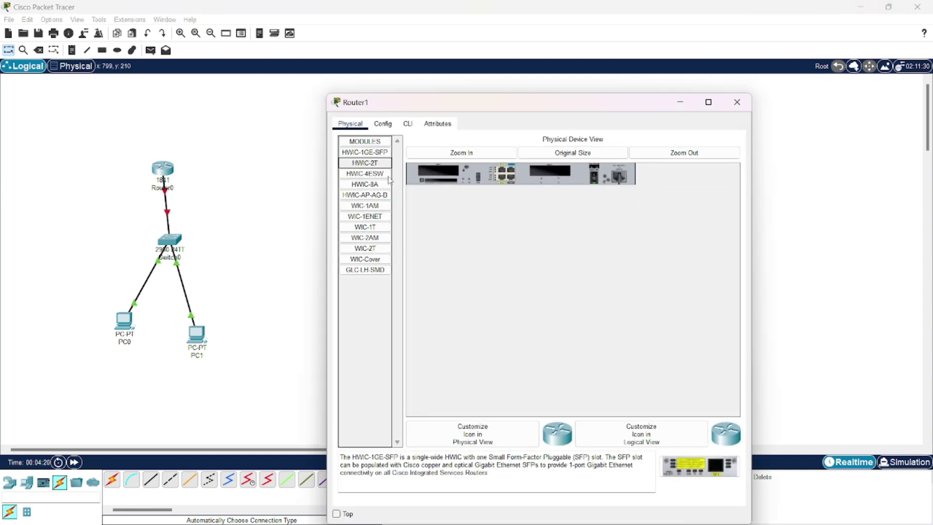
pyautogui.click(380, 218)
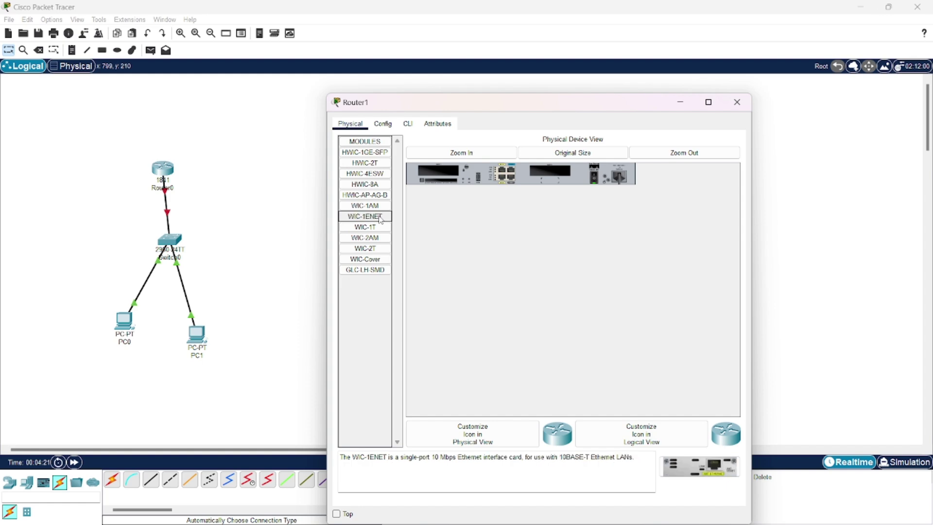
pyautogui.moveTo(595, 185); pyautogui.dragTo(592, 186)
pyautogui.moveTo(674, 465); pyautogui.dragTo(559, 178)
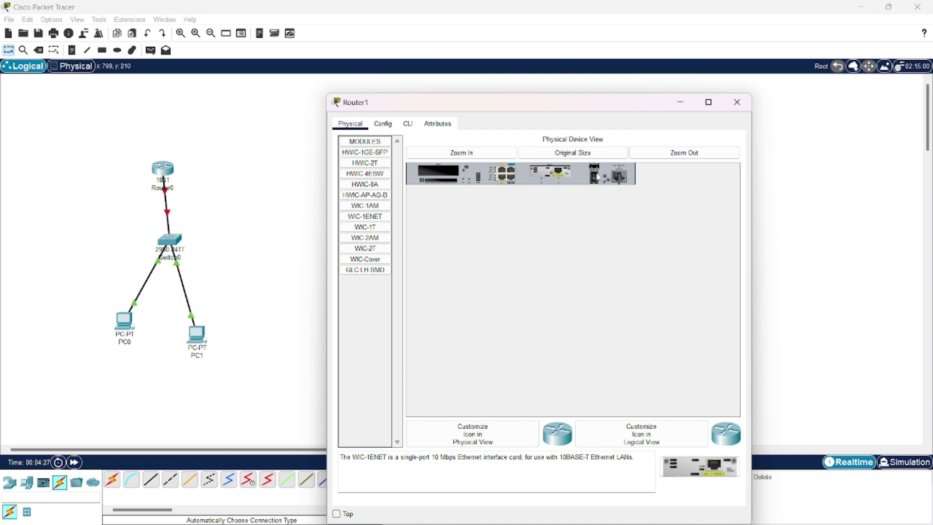
pyautogui.click(736, 102)
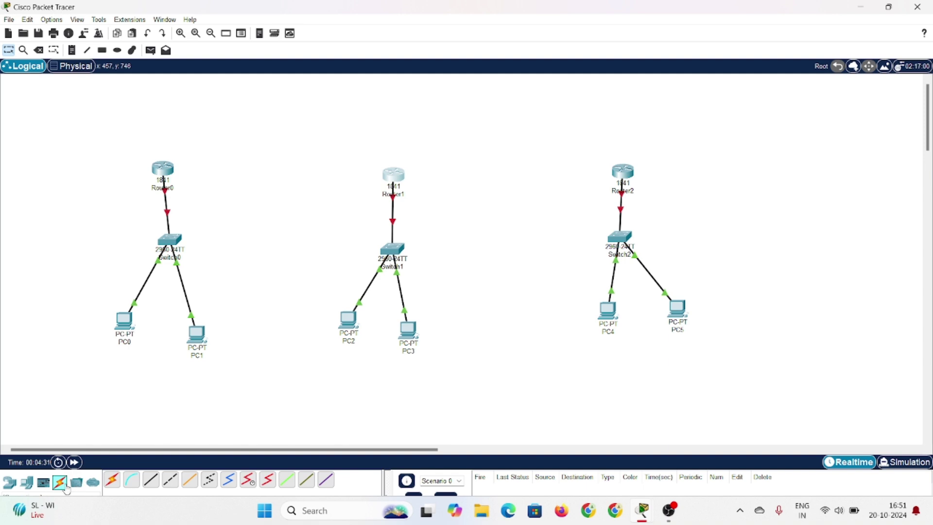
# Step: Connect Router0 to Router1 using the automatically chosen connection type
pyautogui.click(163, 169)
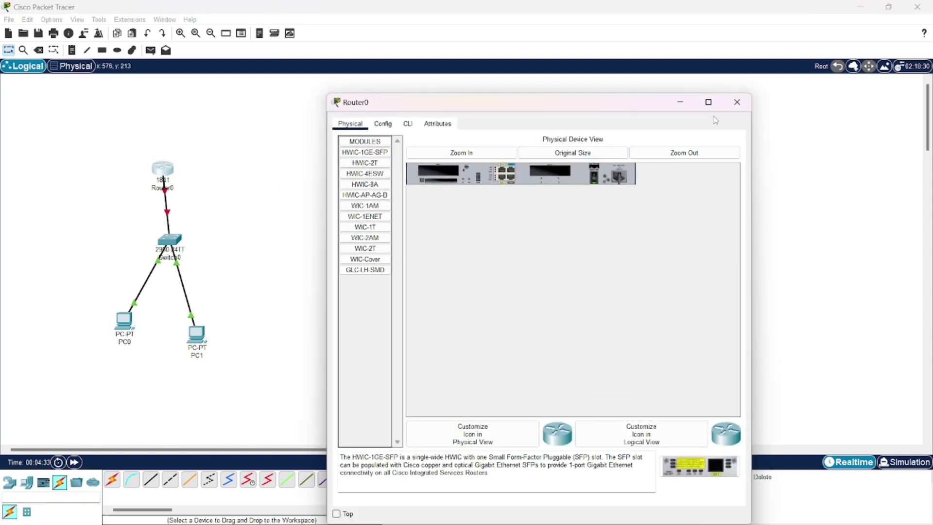
pyautogui.click(736, 102)
pyautogui.click(109, 484)
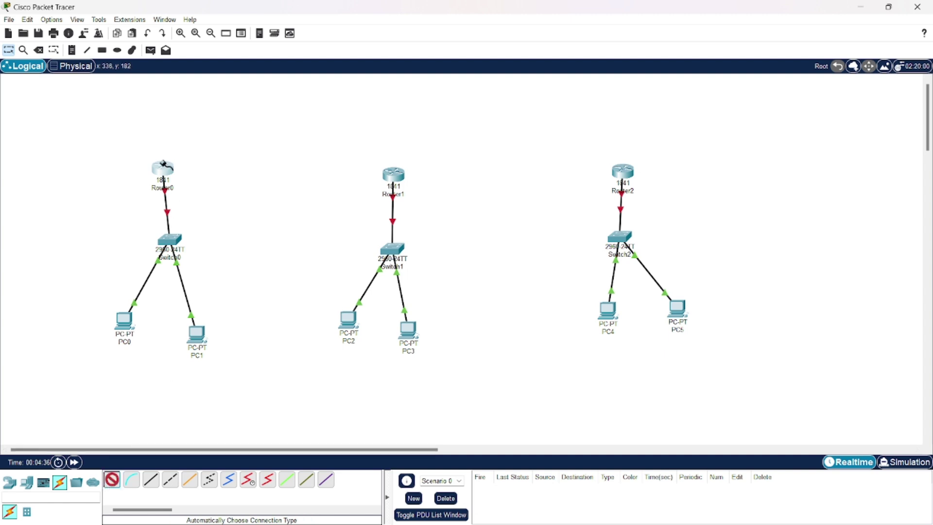
pyautogui.click(163, 169)
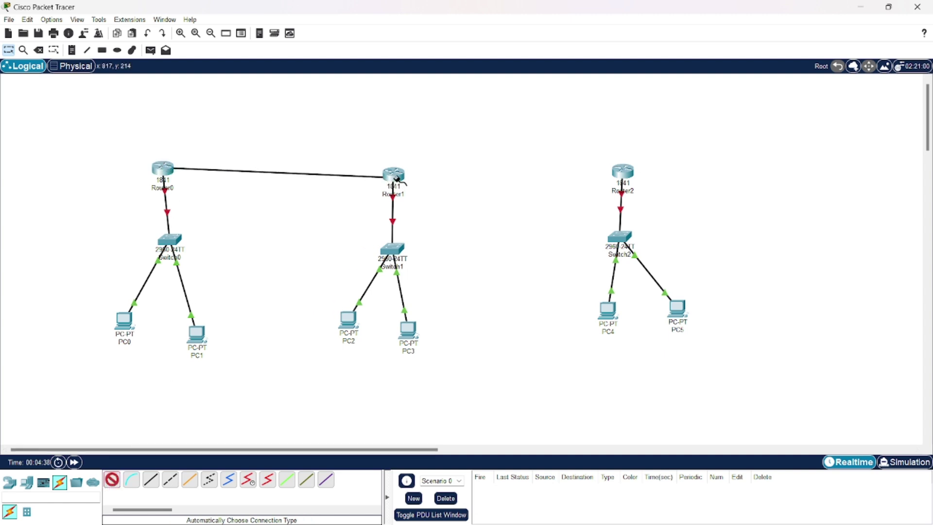
pyautogui.click(386, 177)
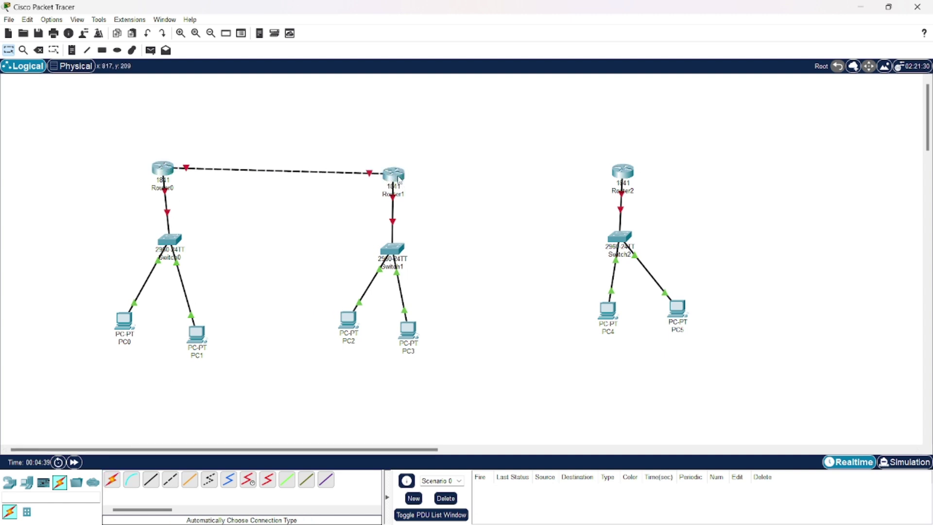
# Step: Connect Router1 to Router2 using the automatically chosen connection type
pyautogui.click(112, 479)
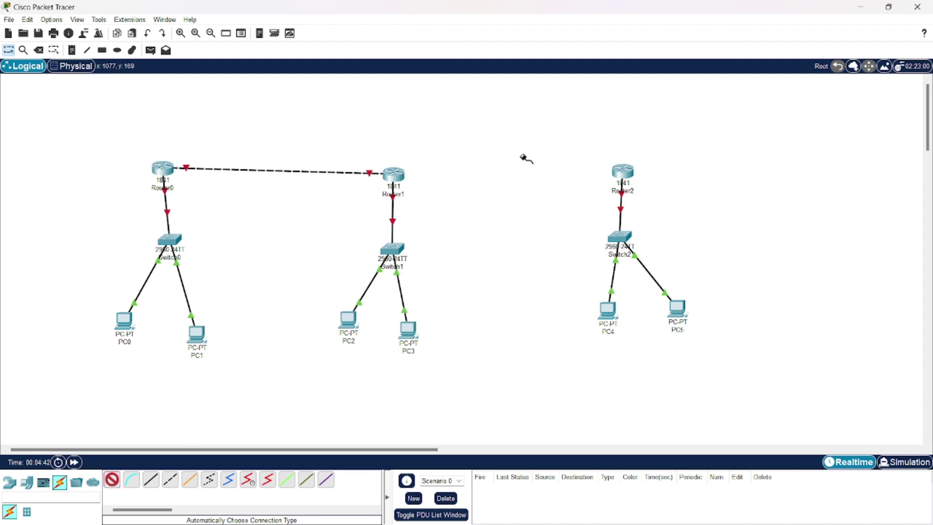
pyautogui.click(394, 173)
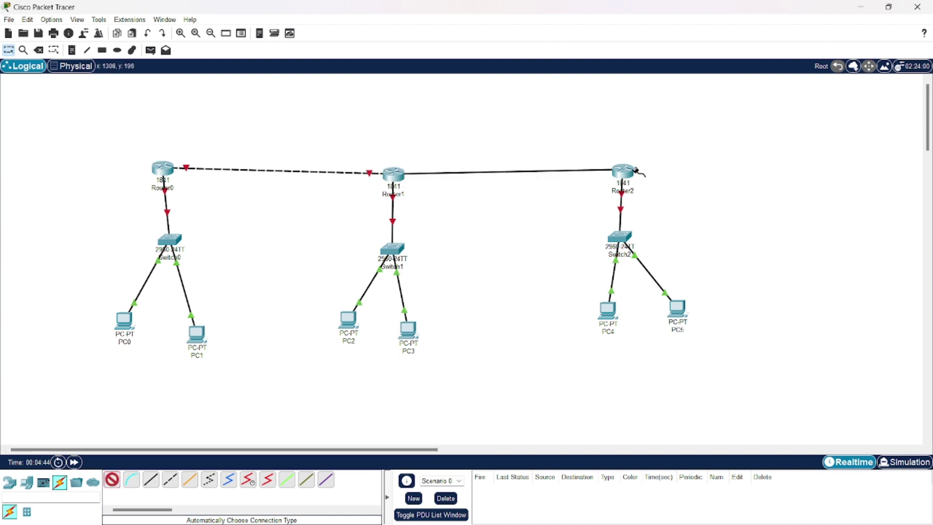
pyautogui.click(622, 172)
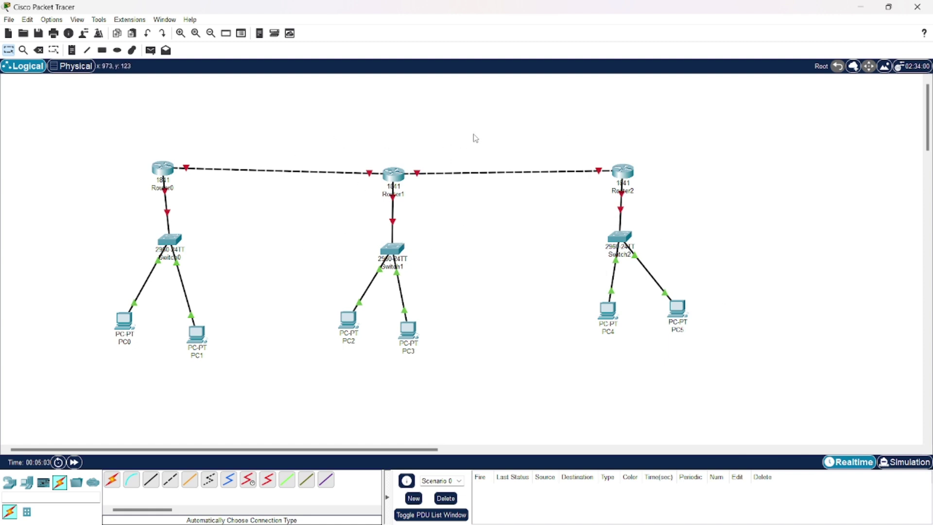
# Step: Configure PC0 with static IPv4 address 10.0.0.2, subnet mask 255.0.0.0 and default gateway 10.0.0.1
pyautogui.click(122, 329)
pyautogui.click(423, 124)
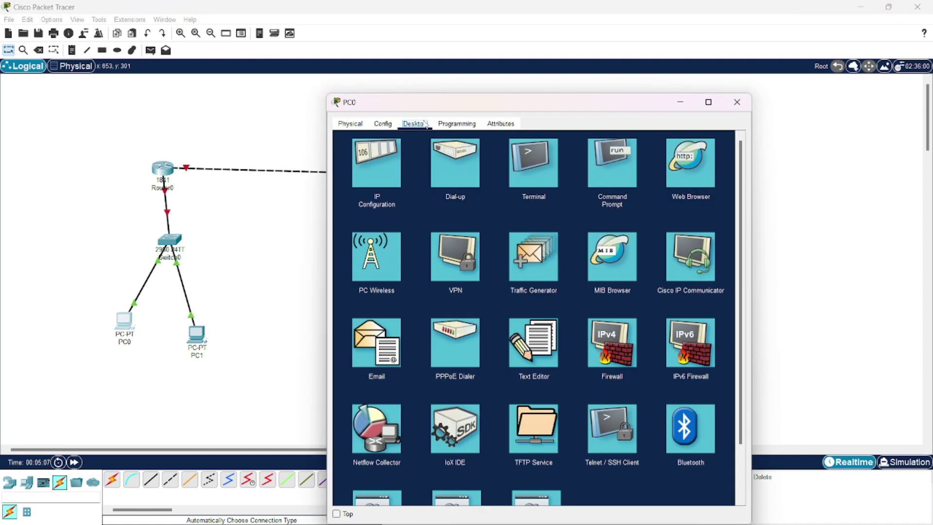
pyautogui.click(370, 165)
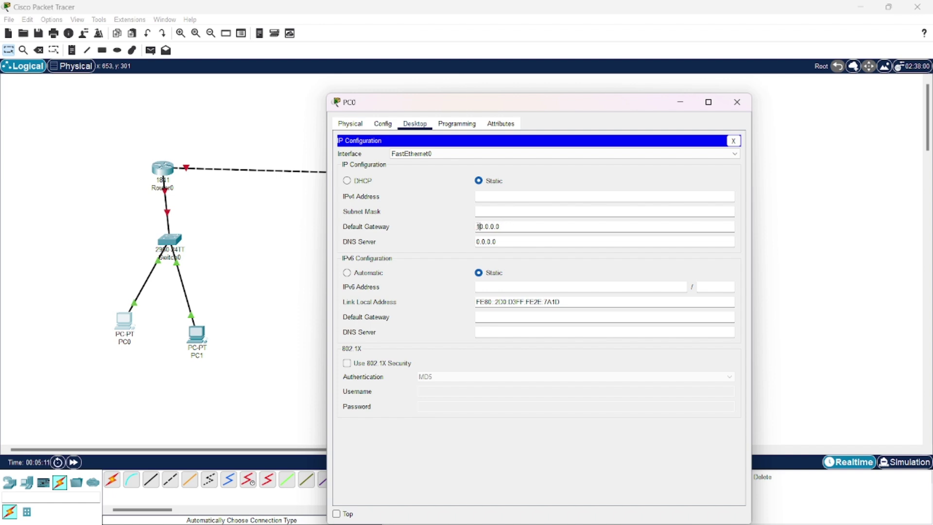
pyautogui.write('1')
pyautogui.hotkey('ctrl', 'a')
pyautogui.click(486, 195)
pyautogui.click(498, 210)
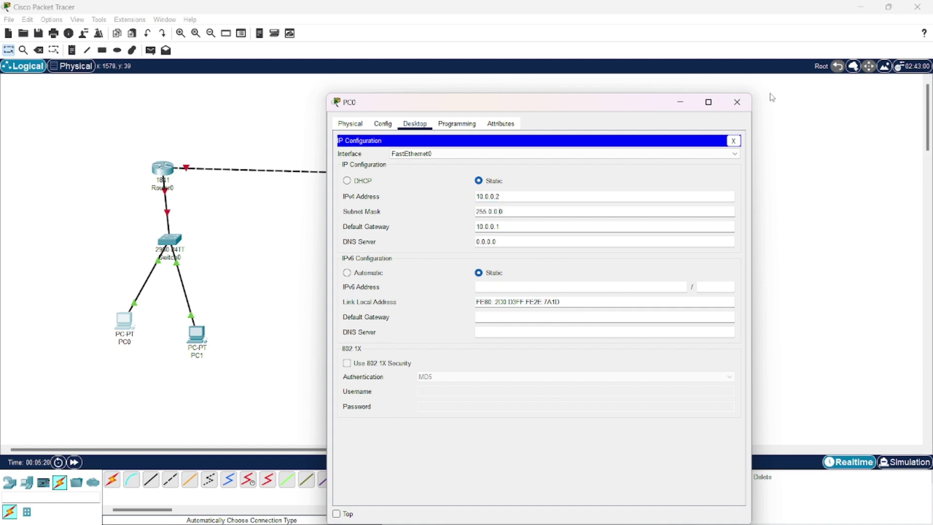
pyautogui.click(736, 112)
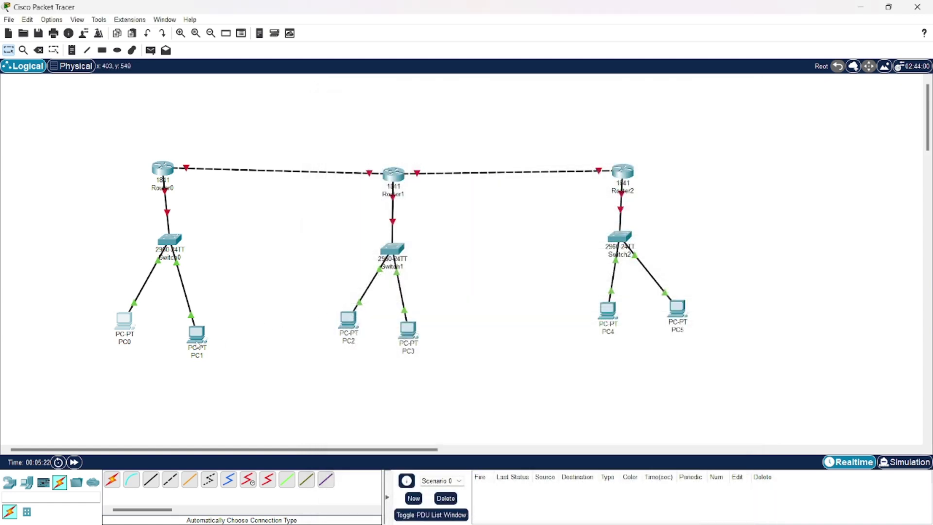
# Step: Configure PC1 with static IPv4 address 10.0.0.3, subnet mask 255.0.0.0 and default gateway 10.0.0.1
pyautogui.click(195, 344)
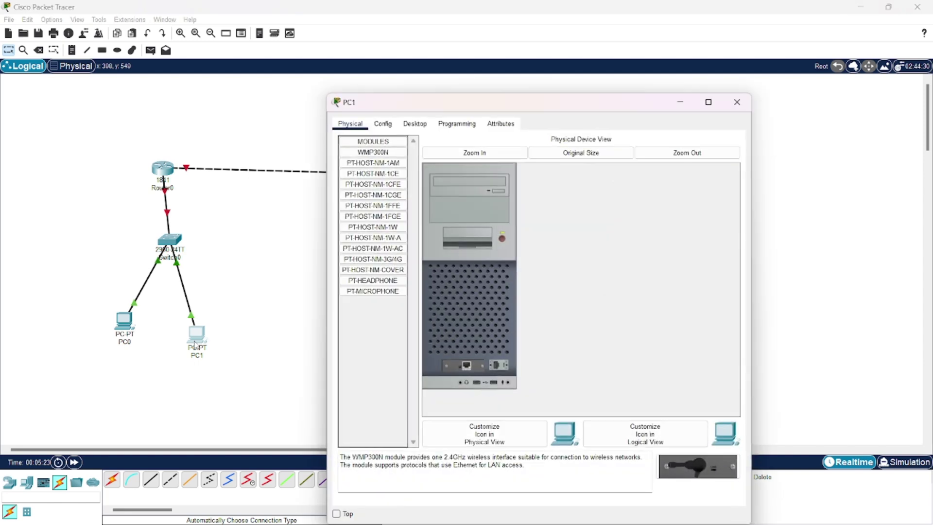
pyautogui.click(383, 124)
pyautogui.click(414, 125)
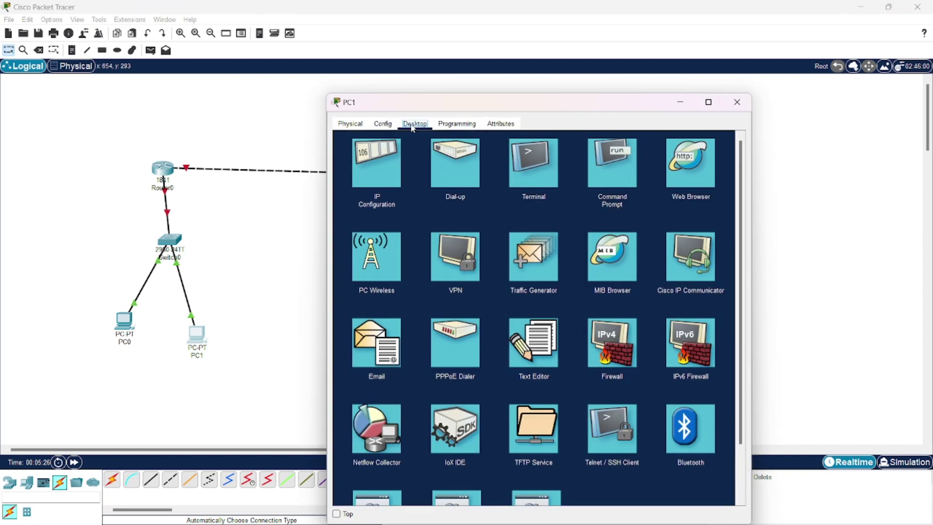
pyautogui.click(387, 167)
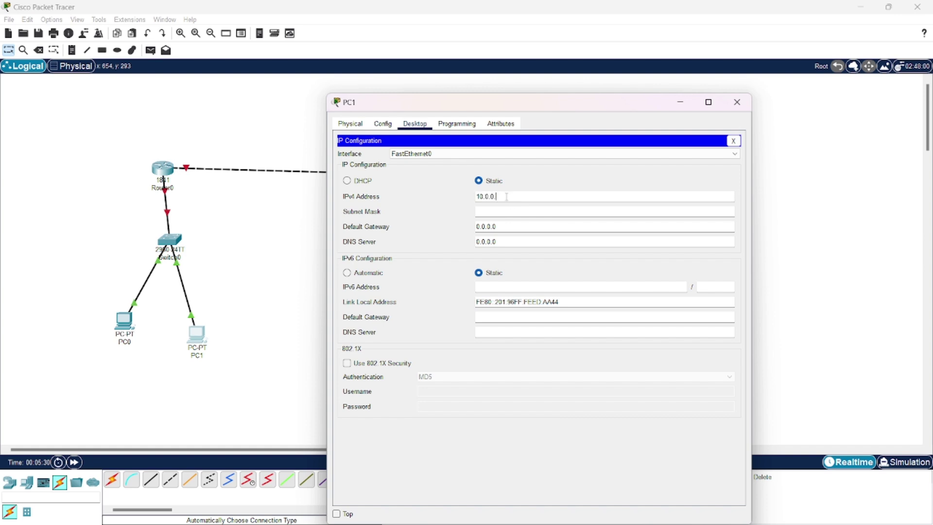
pyautogui.click(509, 211)
pyautogui.click(509, 226)
pyautogui.doubleClick(508, 226)
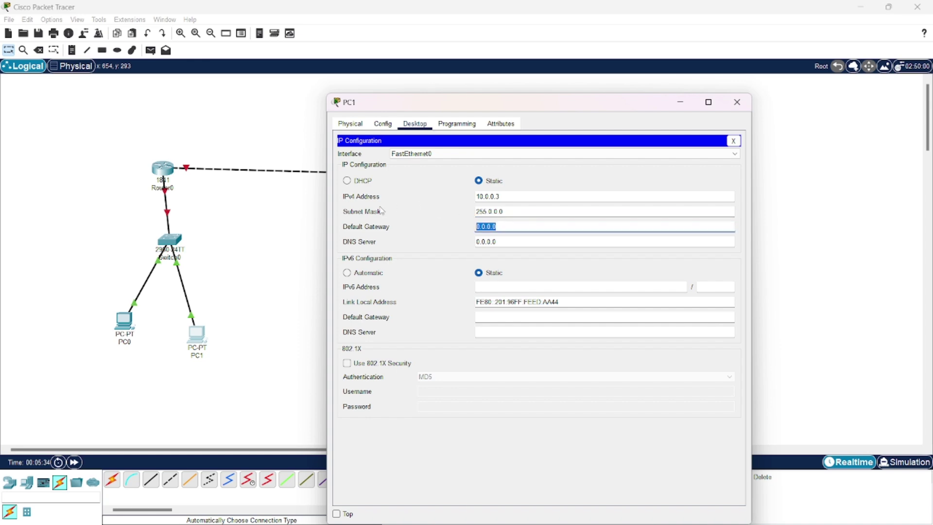
pyautogui.write('10.0.0.1')
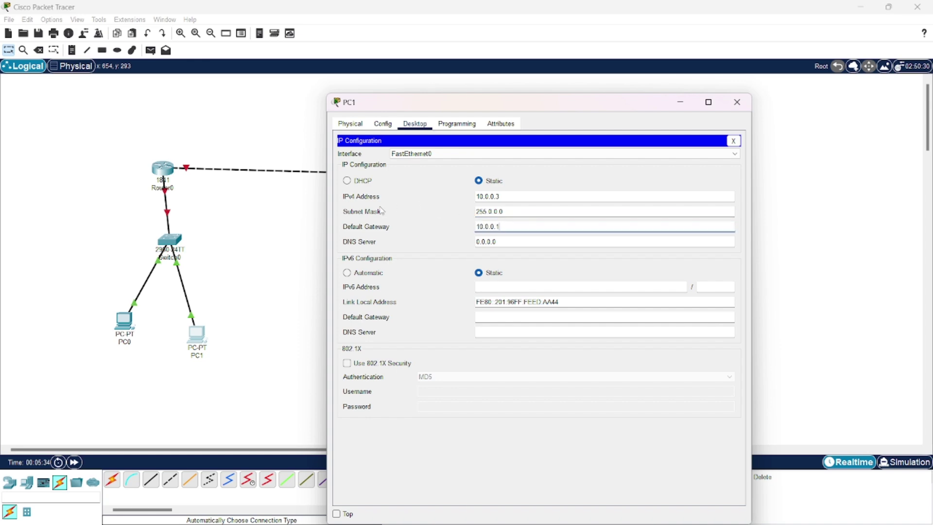
pyautogui.click(737, 102)
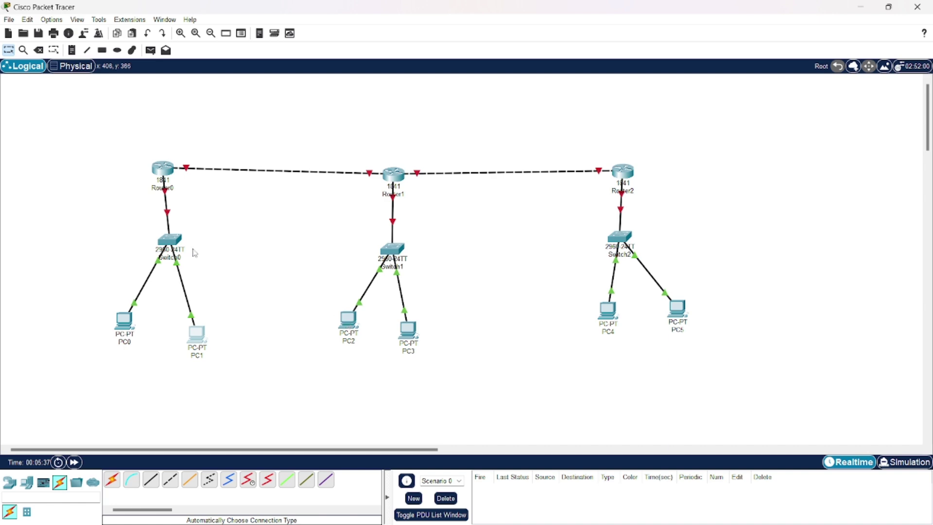
# Step: Turn on Router0's FastEthernet0/0 port and assign it the IPv4 address 10.0.0.1 with the default subnet mask
pyautogui.click(162, 169)
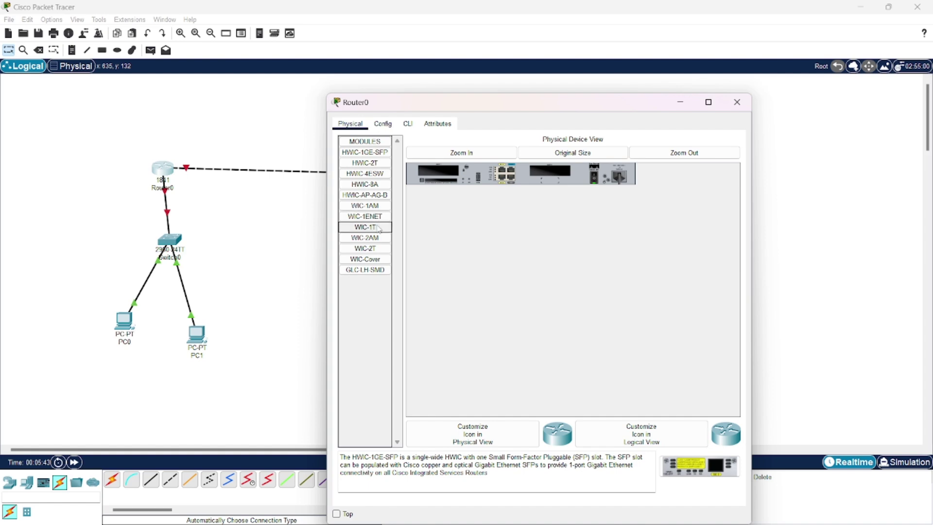
pyautogui.click(382, 124)
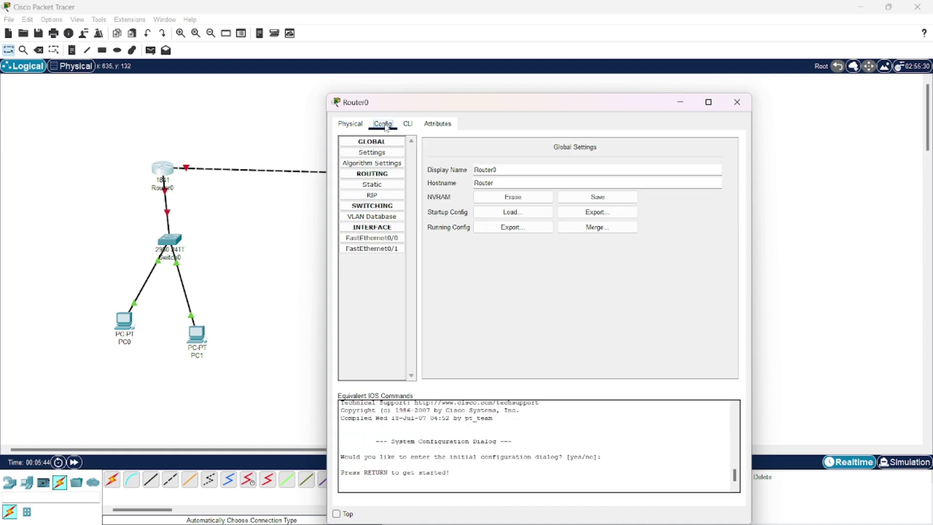
pyautogui.click(374, 239)
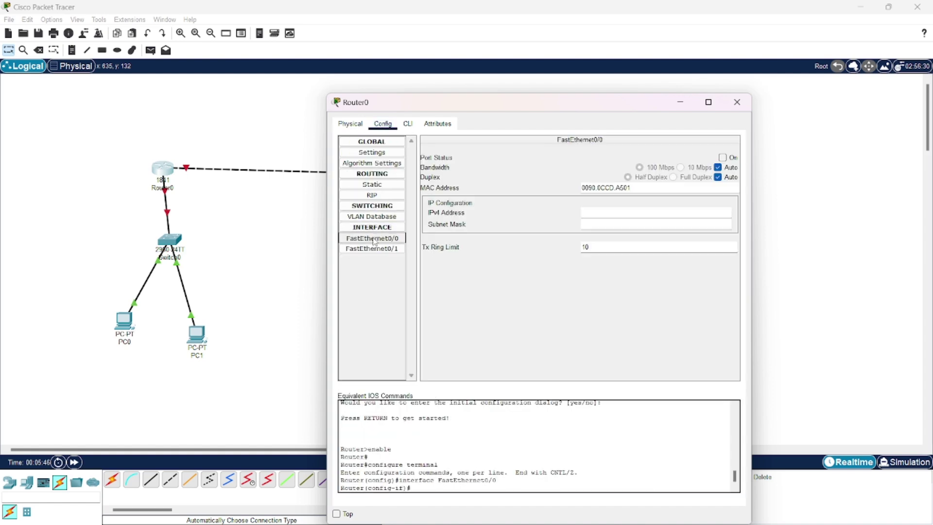
pyautogui.click(722, 158)
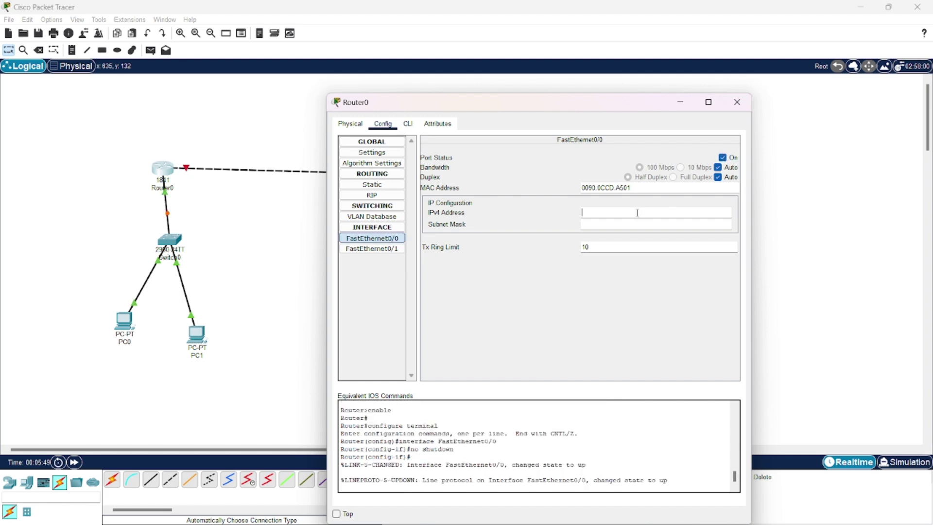
pyautogui.click(637, 213)
pyautogui.write('10.0.0.1')
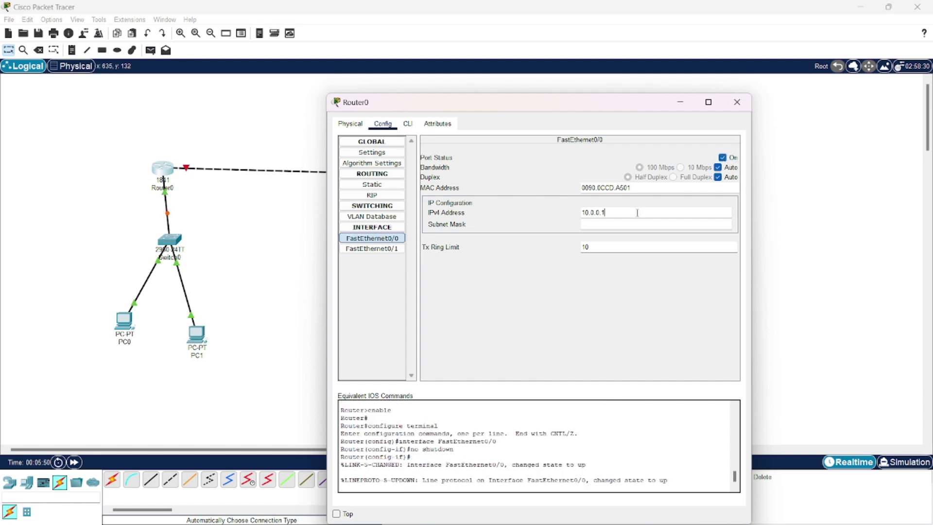
pyautogui.click(608, 224)
pyautogui.click(737, 102)
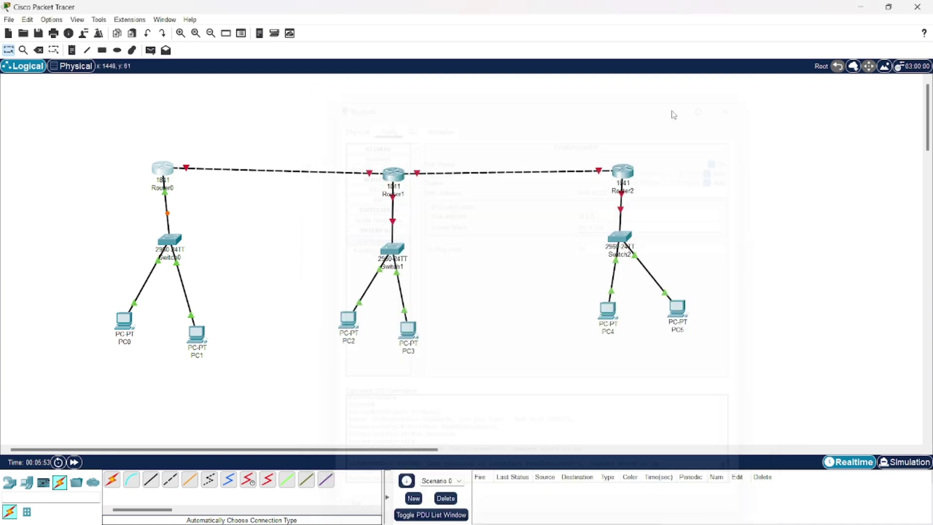
# Step: Assign Router1's FastEthernet0/0 interface the IPv4 address 20.0.0.1 with subnet mask 255.0.0.0 and turn the port on
pyautogui.click(399, 178)
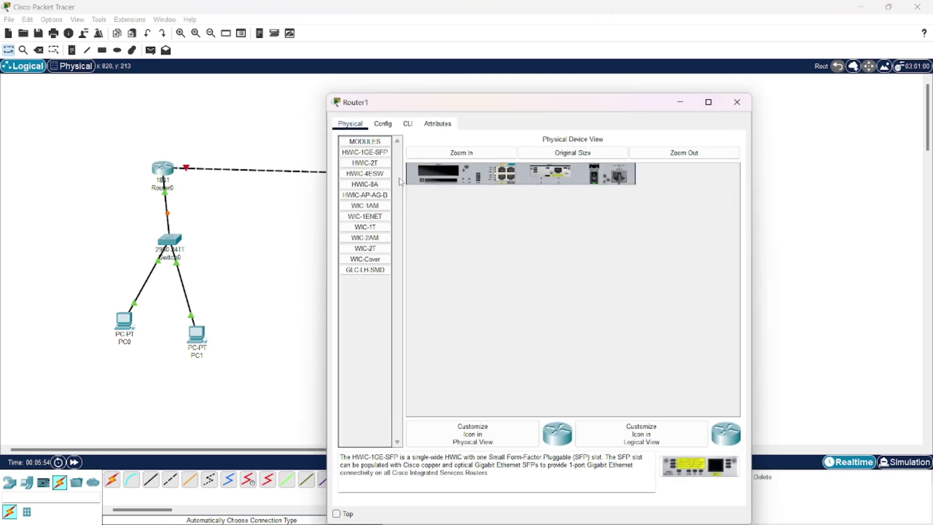
pyautogui.click(385, 124)
pyautogui.click(371, 238)
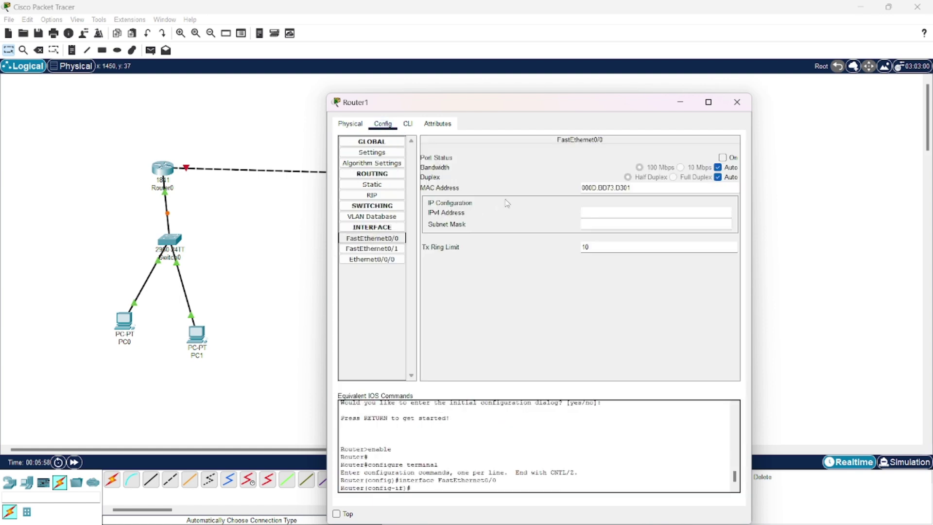
pyautogui.click(590, 212)
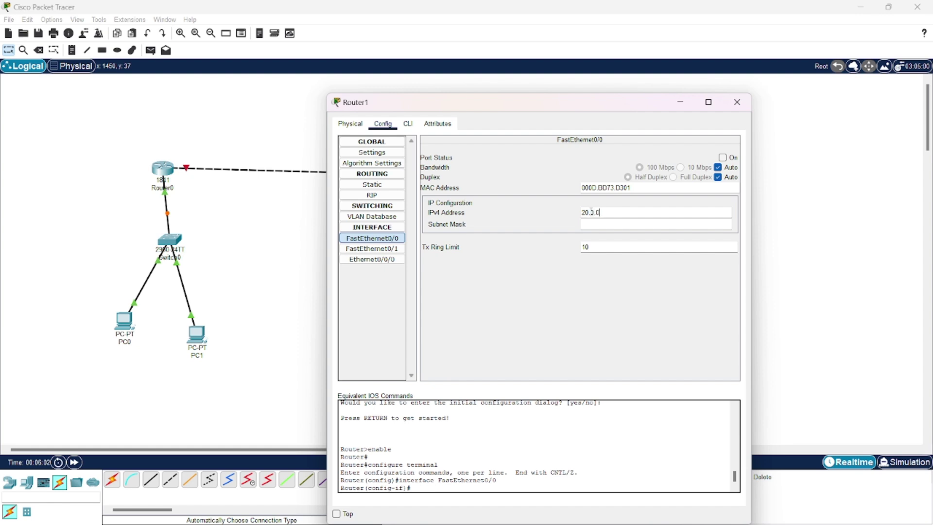
pyautogui.doubleClick(591, 211)
pyautogui.click(600, 223)
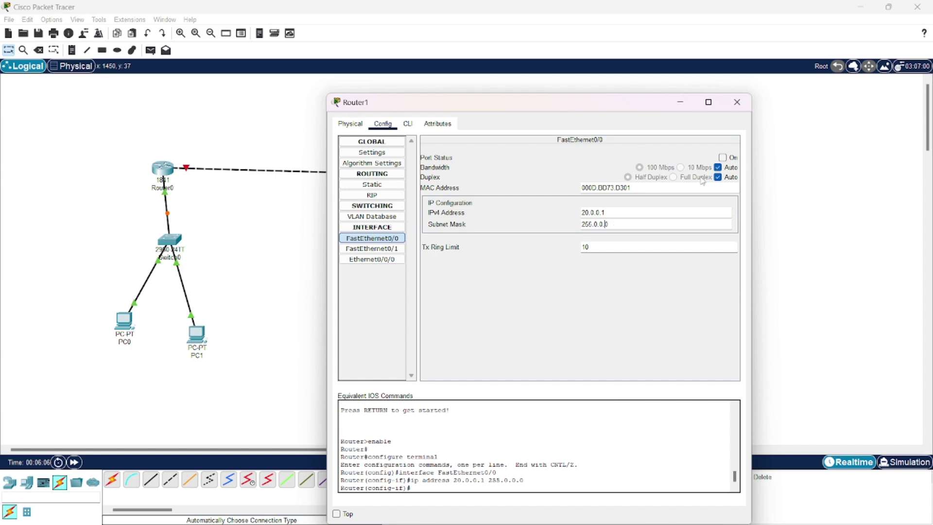
pyautogui.click(723, 157)
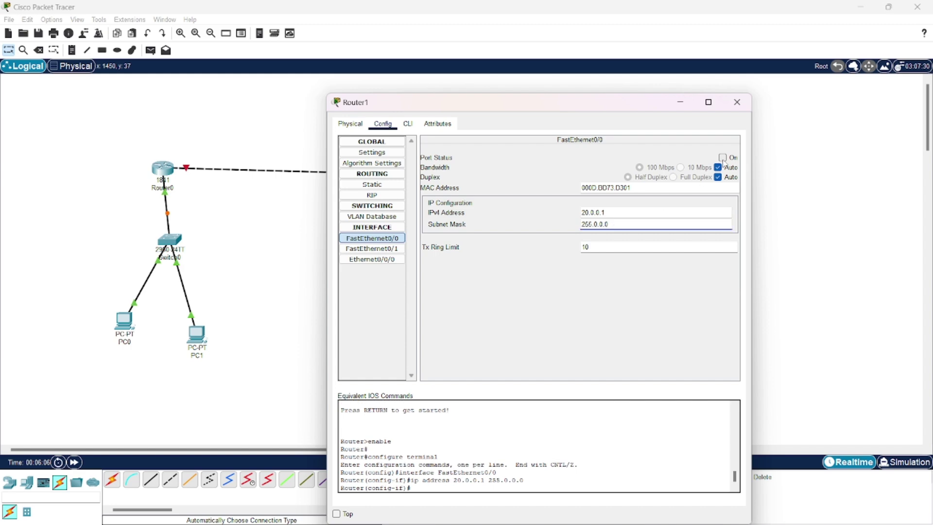
pyautogui.click(737, 102)
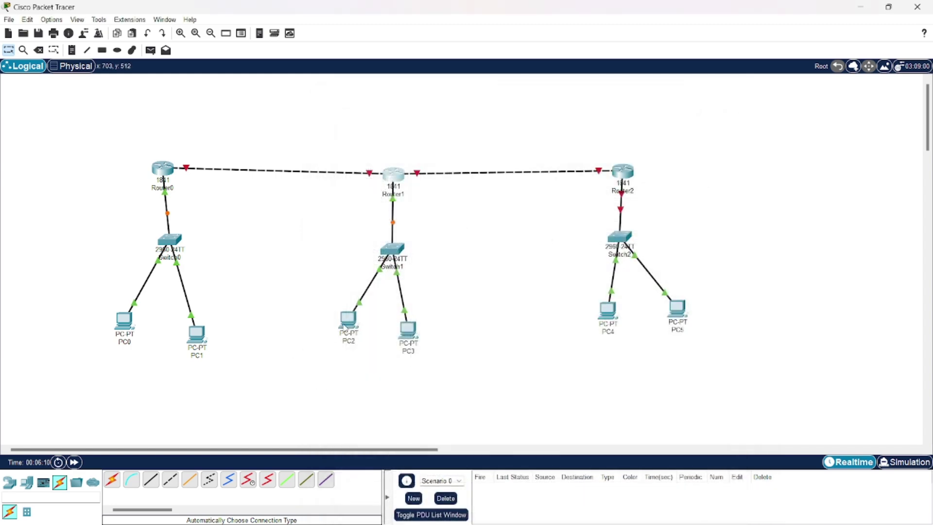
# Step: Configure PC2 with static IPv4 address 20.0.0.2, subnet mask 255.0.0.0 and default gateway 20.0.0.1
pyautogui.click(345, 329)
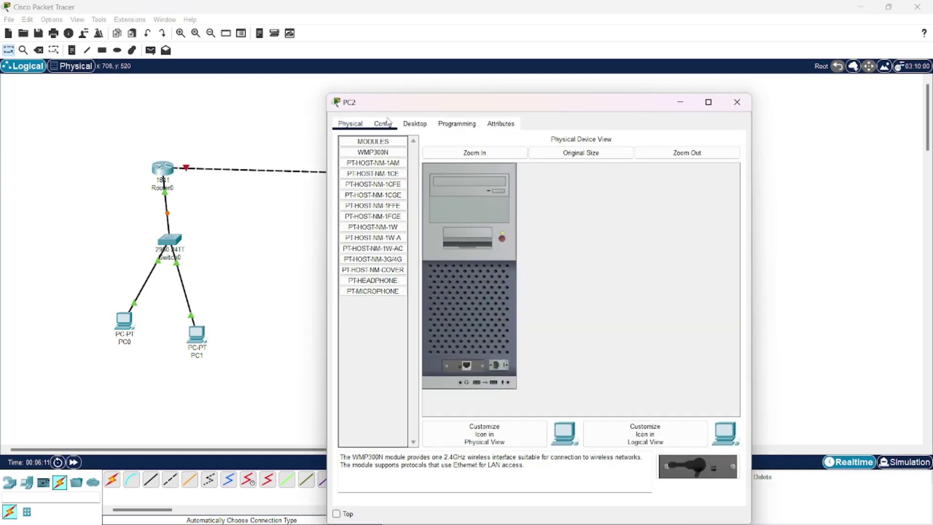
pyautogui.click(409, 126)
pyautogui.click(367, 164)
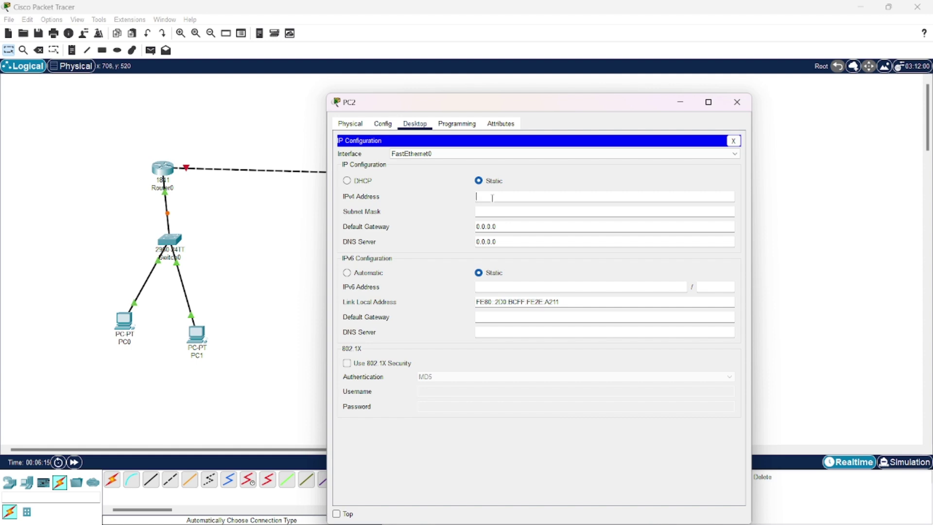
pyautogui.write('20.0.0.1')
pyautogui.click(499, 211)
pyautogui.press('Tab')
pyautogui.write('20.0.0.1')
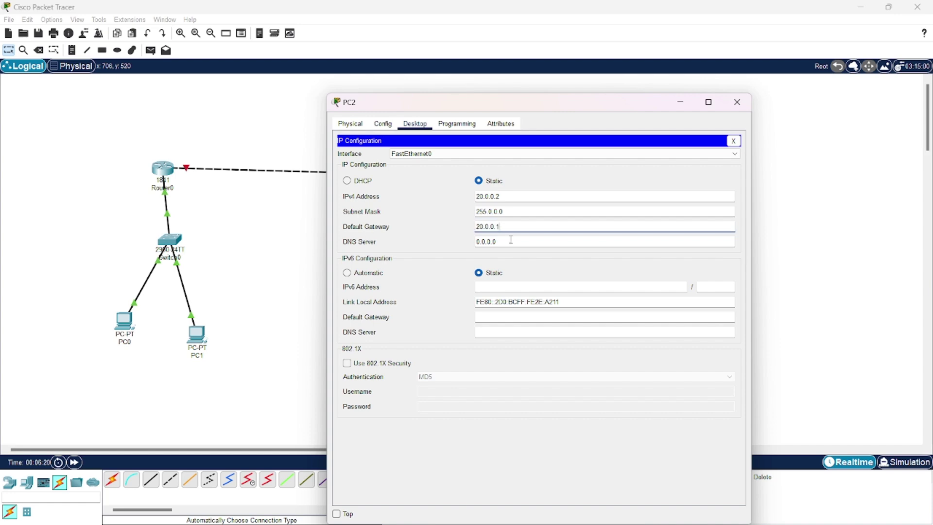
pyautogui.click(737, 102)
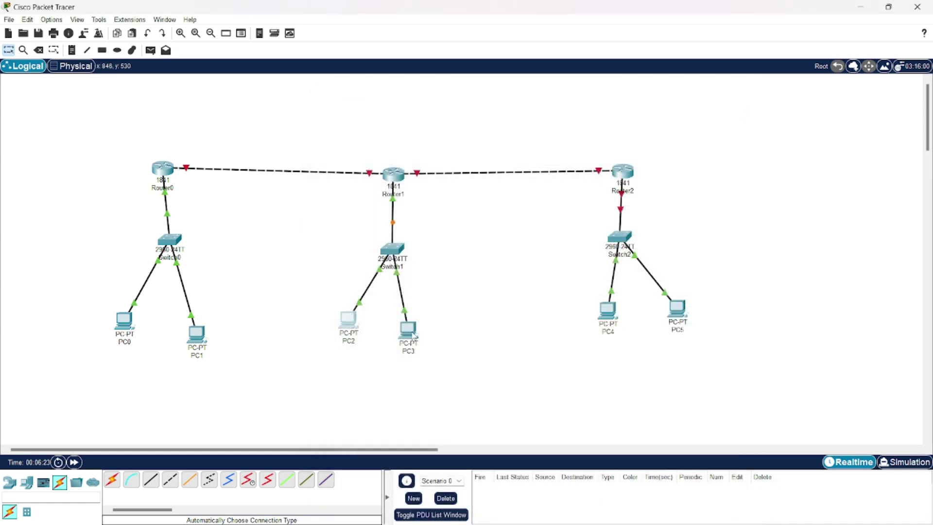
# Step: Set PC3's IPv4 default gateway to 20.0.0.1 in its IP configuration
pyautogui.click(408, 331)
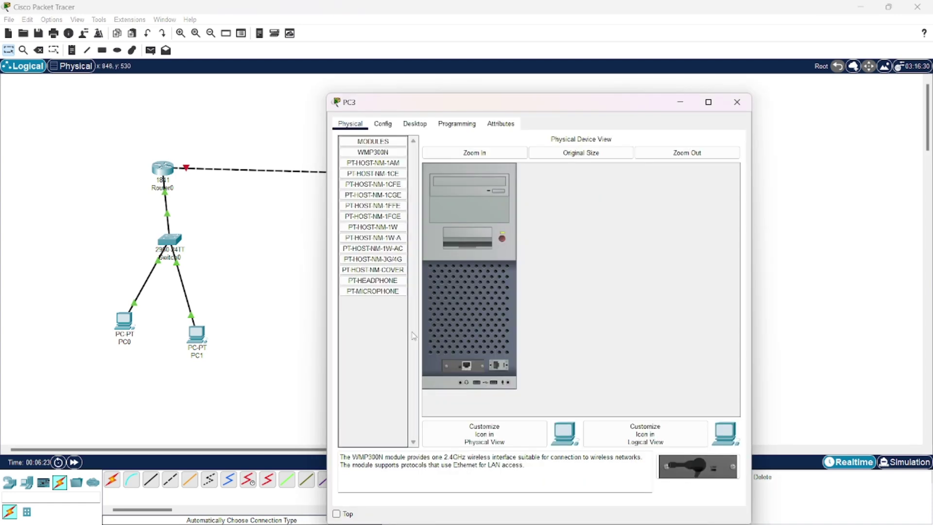
pyautogui.click(415, 123)
pyautogui.click(359, 186)
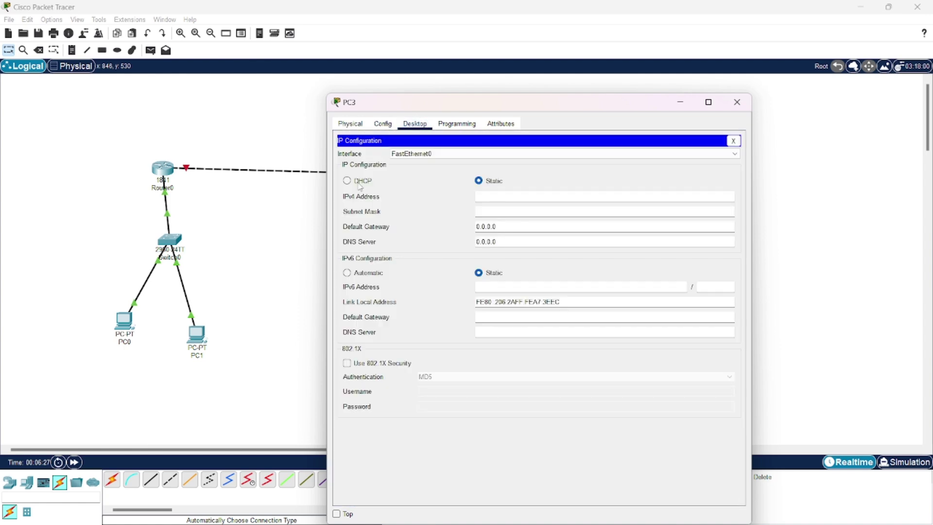
pyautogui.click(500, 226)
pyautogui.write('20.0.0.1')
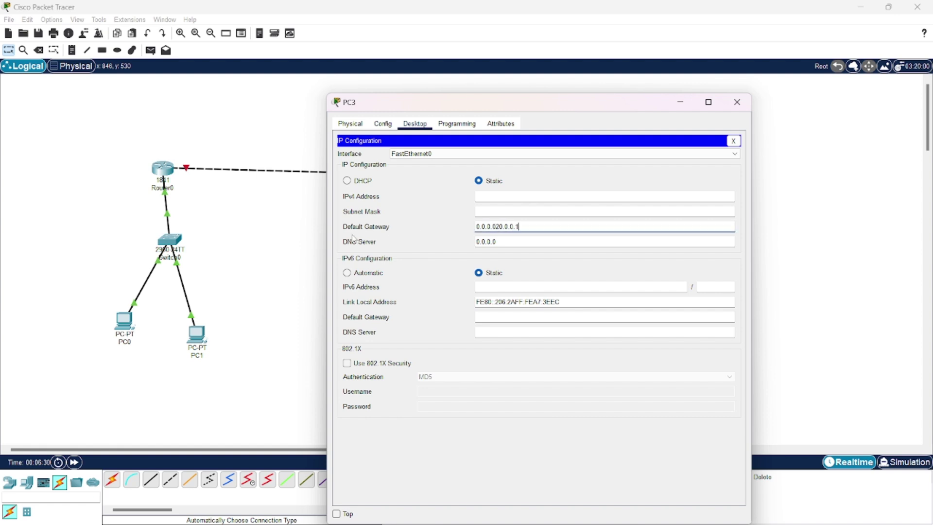
pyautogui.hotkey('ctrl', 'a')
pyautogui.write('20.0.0.1')
# Step: Assign PC3 an unused static IPv4 address in the 20.0.0.x network with the default subnet mask
pyautogui.click(483, 196)
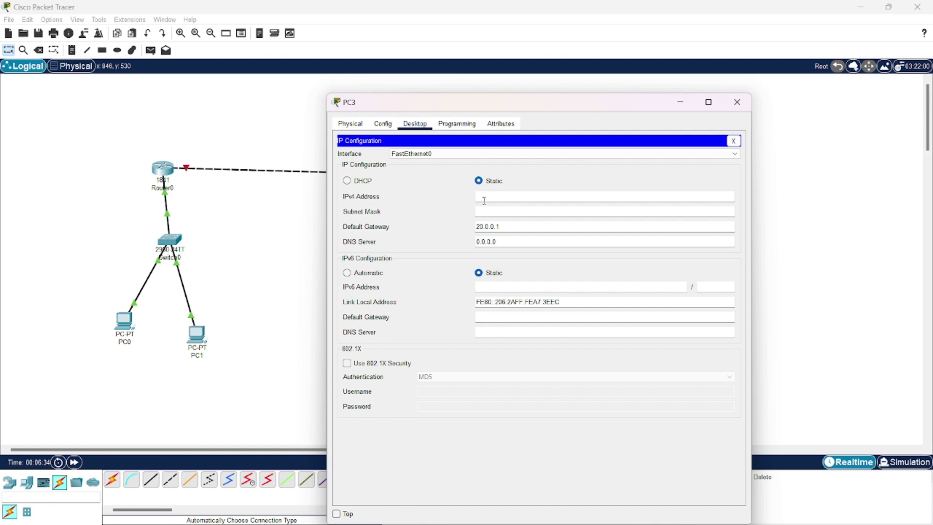
pyautogui.write('20.0.0.1')
pyautogui.click(487, 207)
pyautogui.click(493, 198)
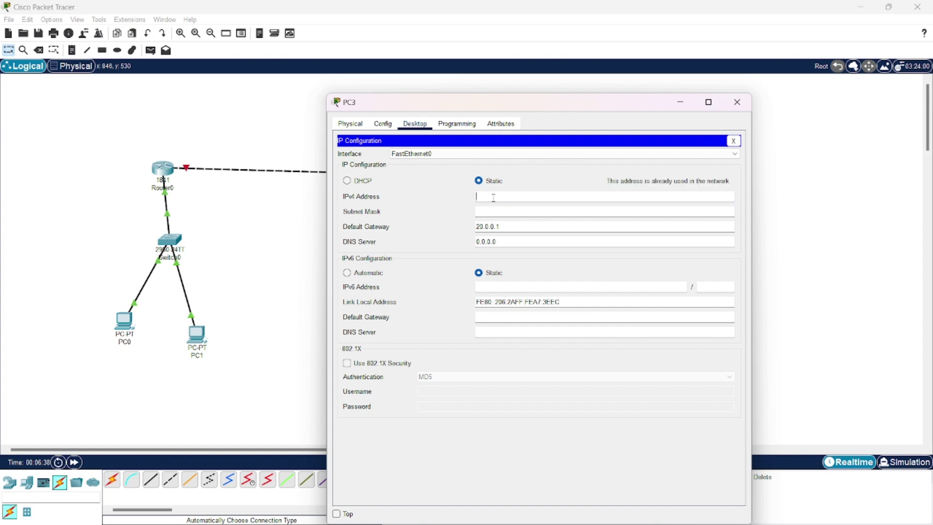
pyautogui.write('20.0.0.1')
pyautogui.click(495, 211)
pyautogui.click(733, 111)
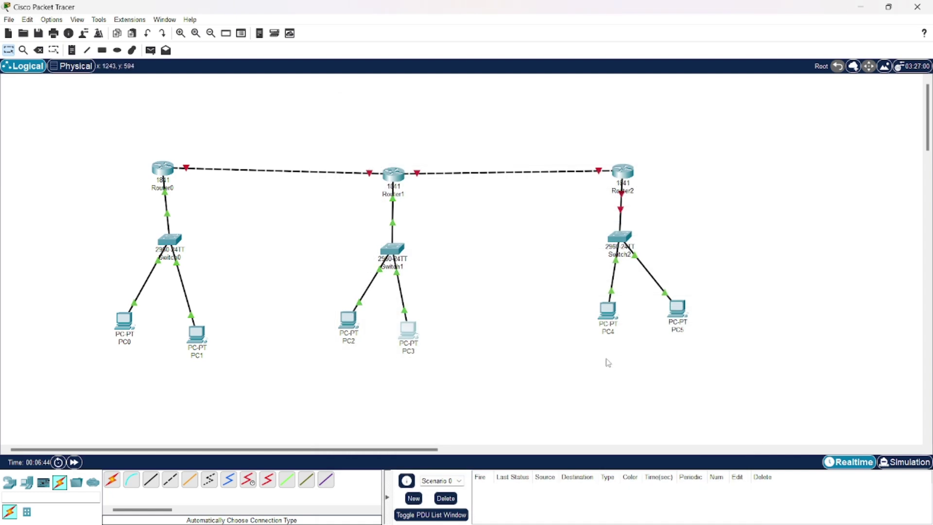
# Step: Turn on Router2's FastEthernet0/0 port, keep its bandwidth on Auto, and assign it IPv4 address 30.0.0.1 with subnet mask 255.0.0.0
pyautogui.click(623, 172)
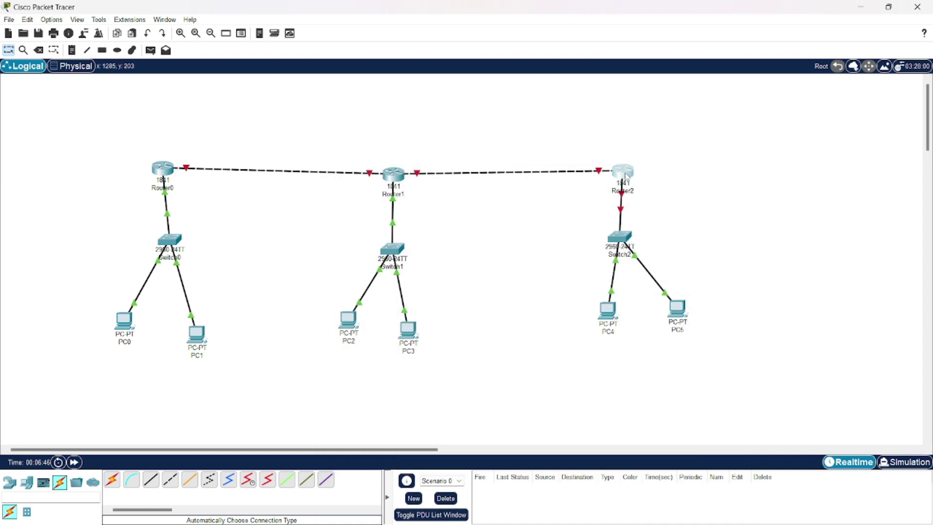
pyautogui.click(383, 124)
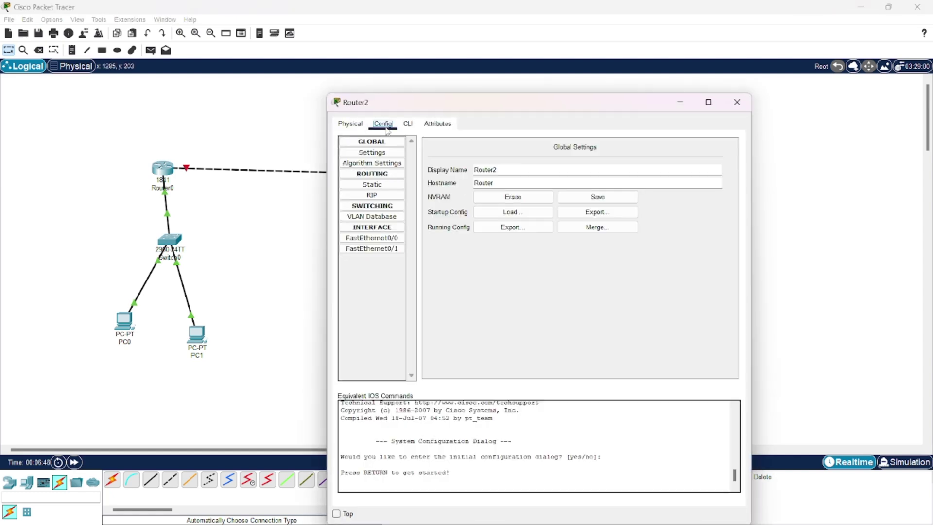
pyautogui.click(384, 238)
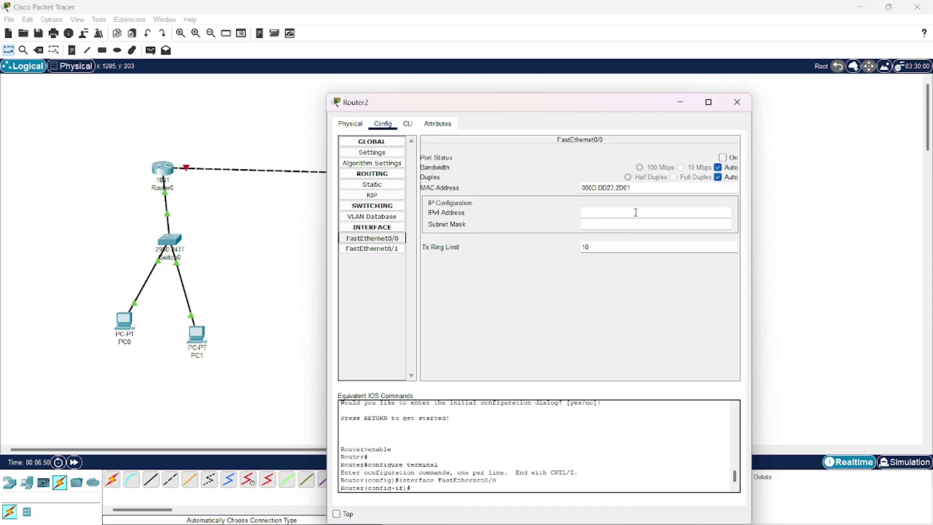
pyautogui.click(721, 167)
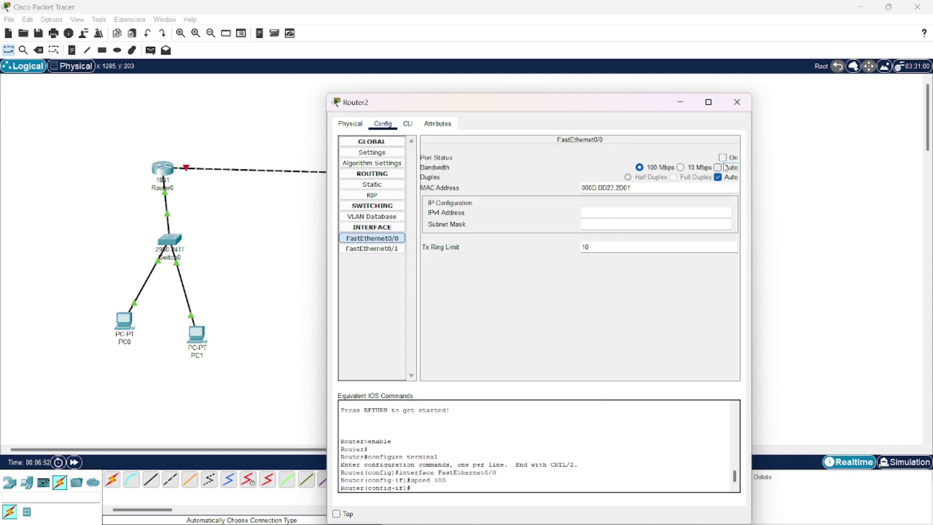
pyautogui.click(722, 158)
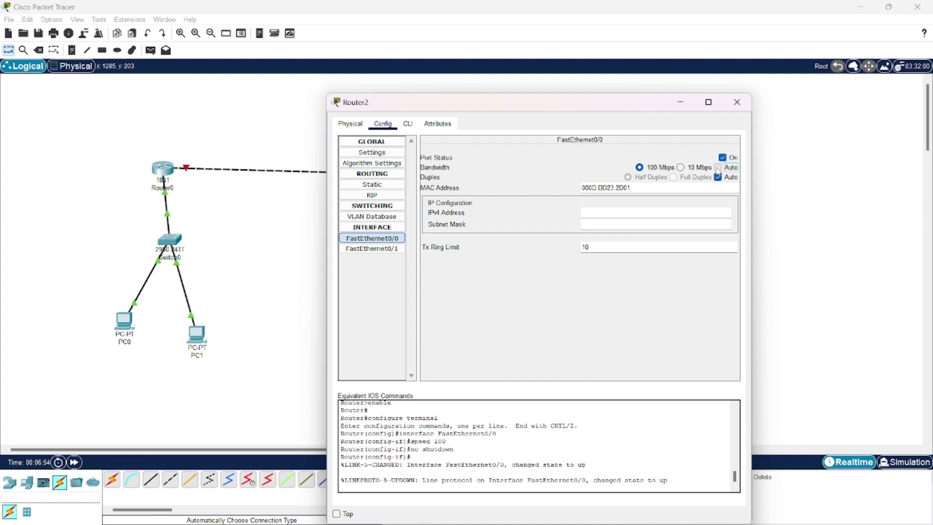
pyautogui.click(717, 167)
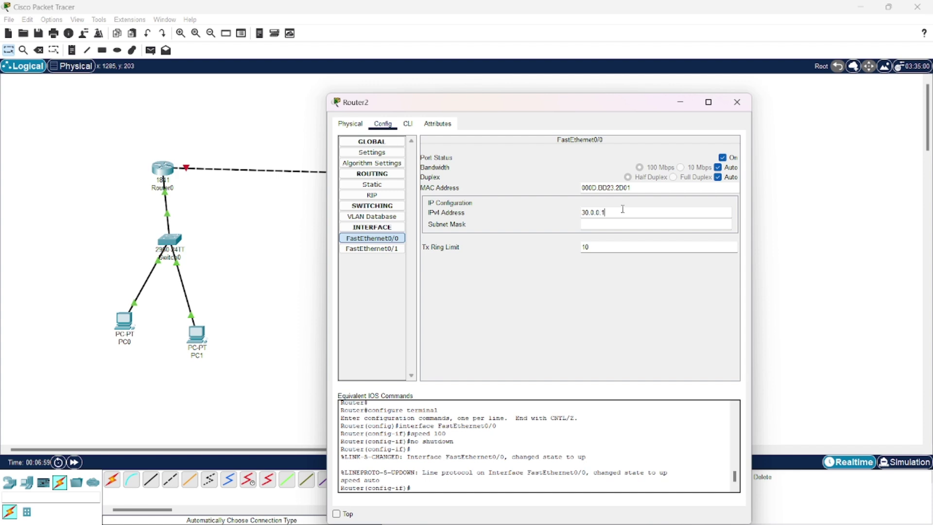
pyautogui.click(622, 221)
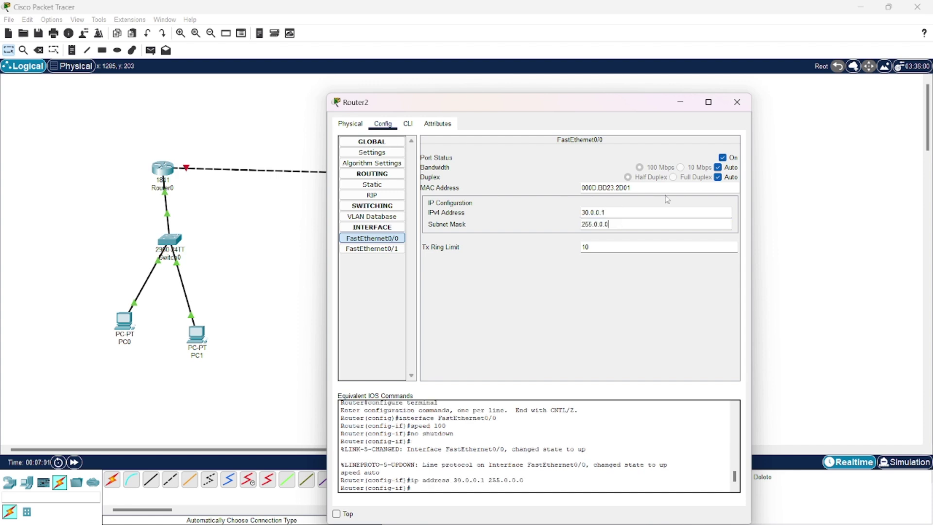
pyautogui.click(737, 102)
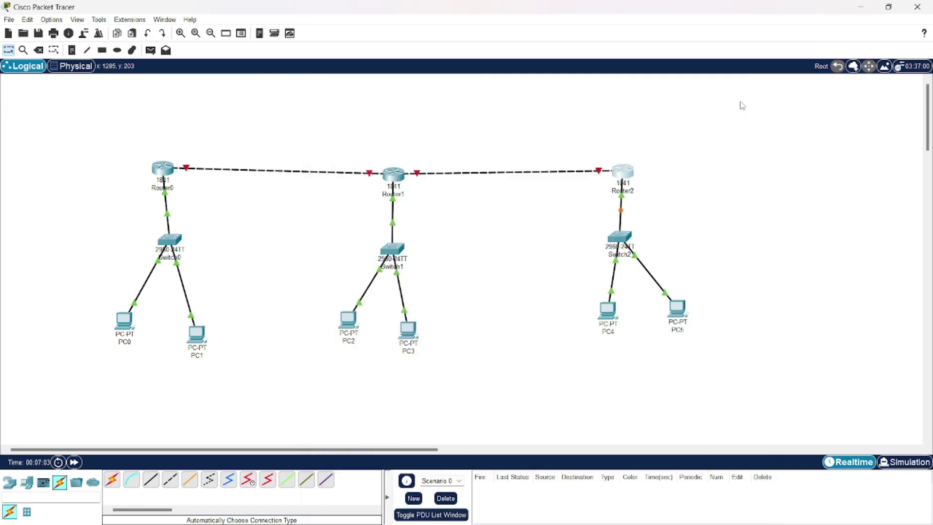
# Step: Configure PC4 with static IPv4 address 30.0.0.2, subnet mask 255.0.0.0 and default gateway 30.0.0.1
pyautogui.click(607, 309)
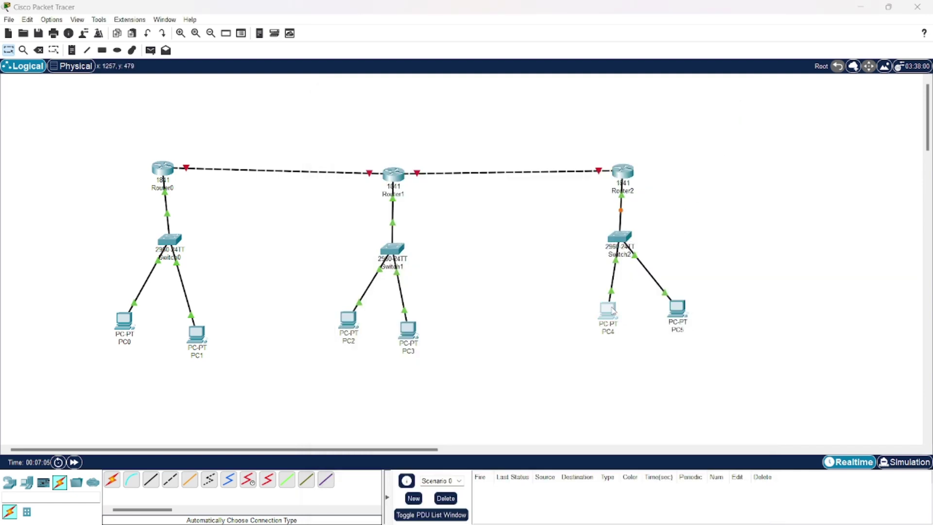
pyautogui.click(413, 142)
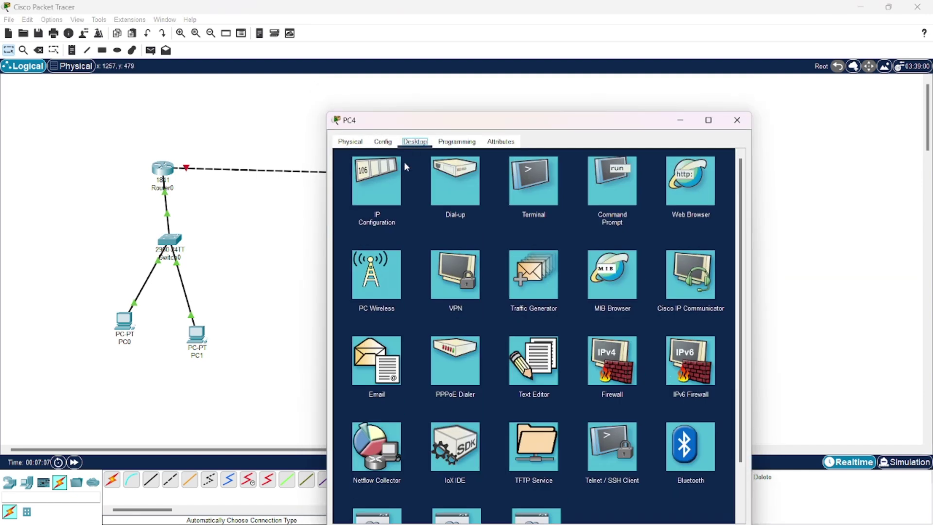
pyautogui.click(387, 192)
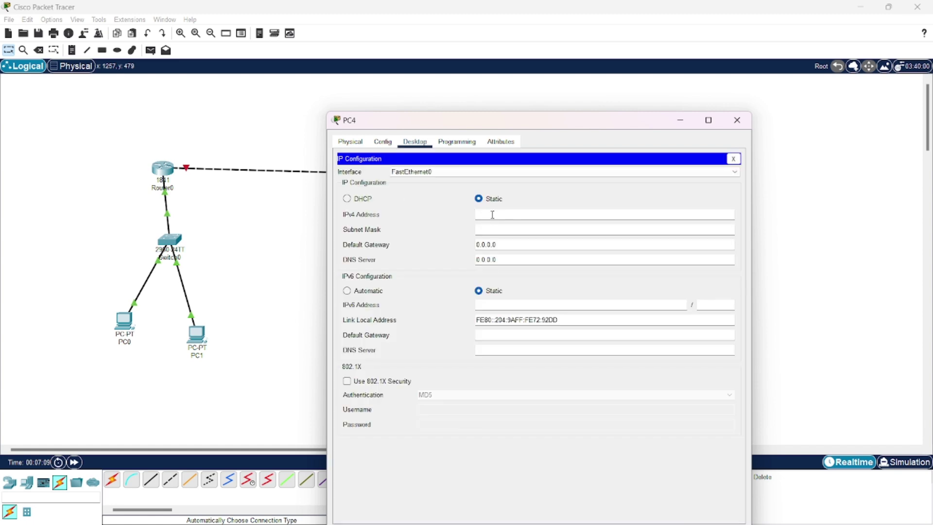
pyautogui.write('20.0.0.1')
pyautogui.press('BackSpace')
pyautogui.press('Home')
pyautogui.press('Delete')
pyautogui.write('3')
pyautogui.click(492, 234)
pyautogui.click(477, 245)
pyautogui.write('3')
pyautogui.tripleClick(505, 246)
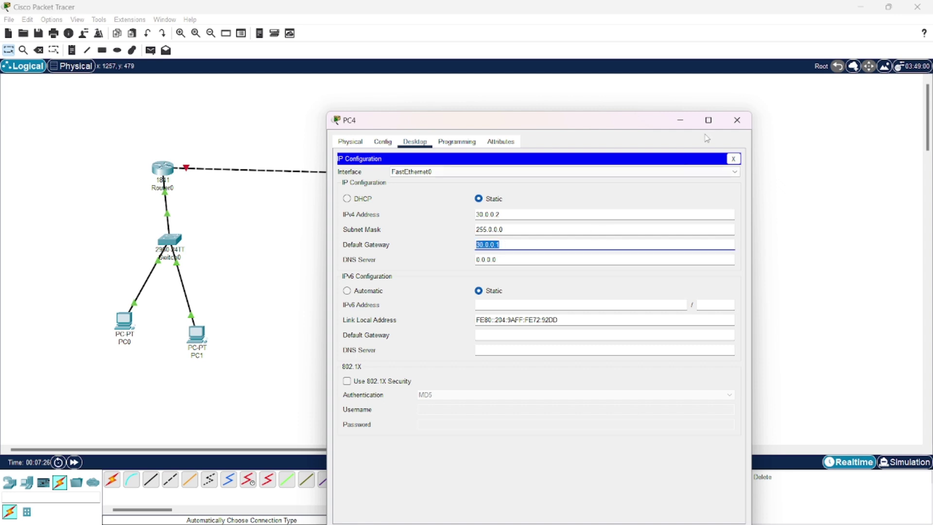
pyautogui.click(737, 120)
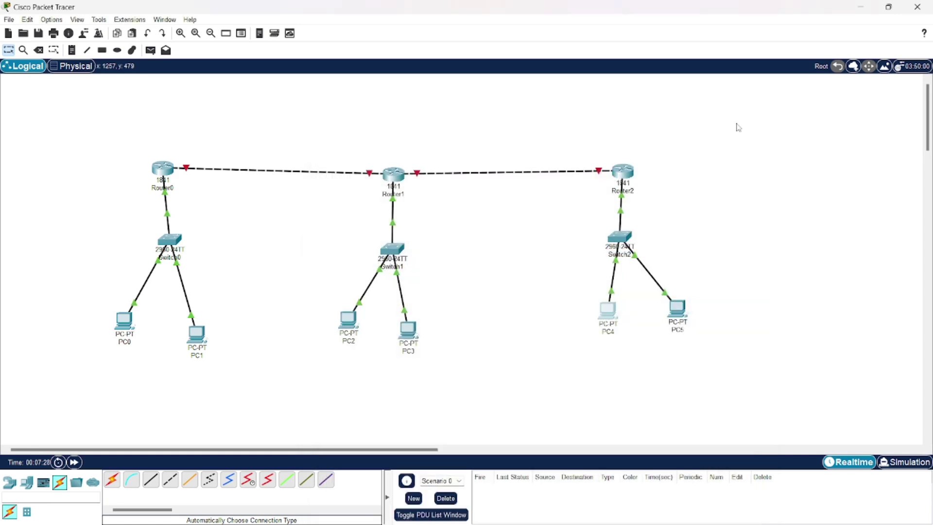
# Step: Configure PC5 with static IPv4 address 30.0.0.3, subnet mask 255.0.0.0 and default gateway 30.0.0.1
pyautogui.click(676, 316)
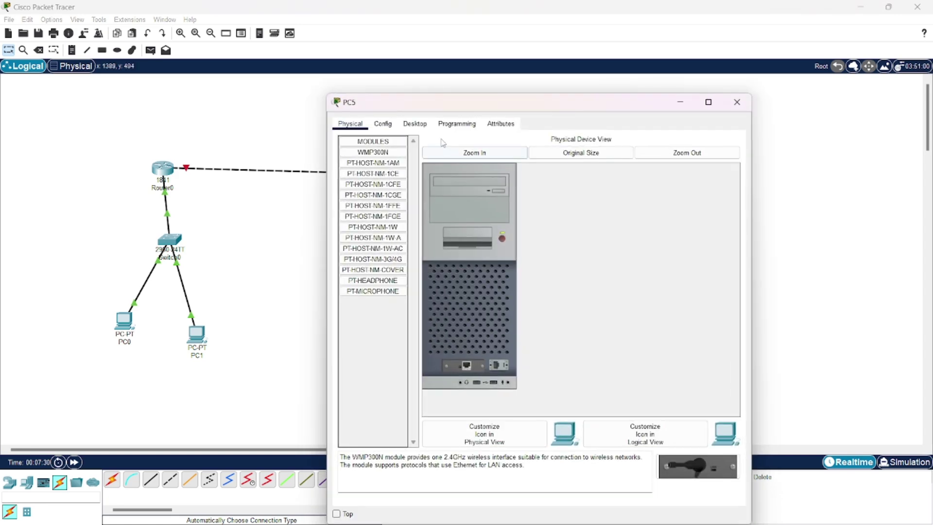
pyautogui.click(418, 124)
pyautogui.click(383, 186)
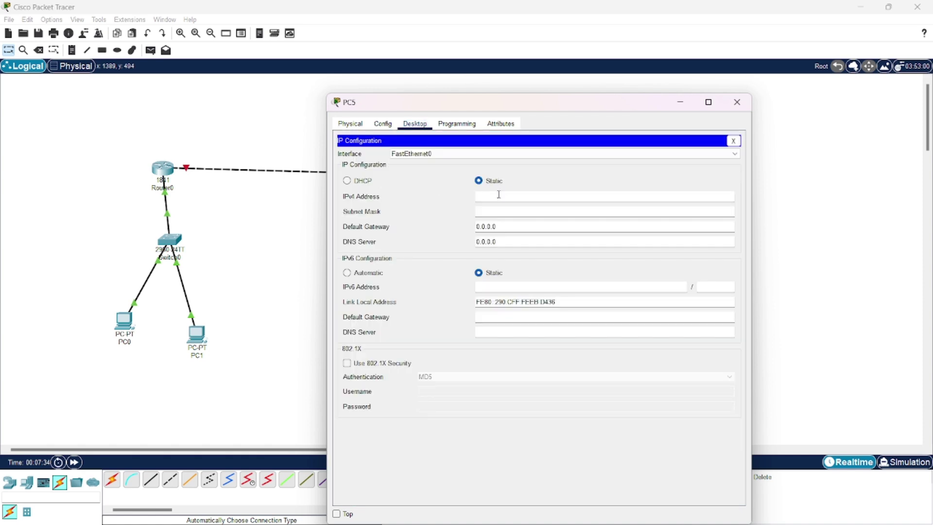
pyautogui.write('30.0.0.1')
pyautogui.click(510, 212)
pyautogui.moveTo(500, 226); pyautogui.dragTo(432, 226)
pyautogui.write('30.0.0.1')
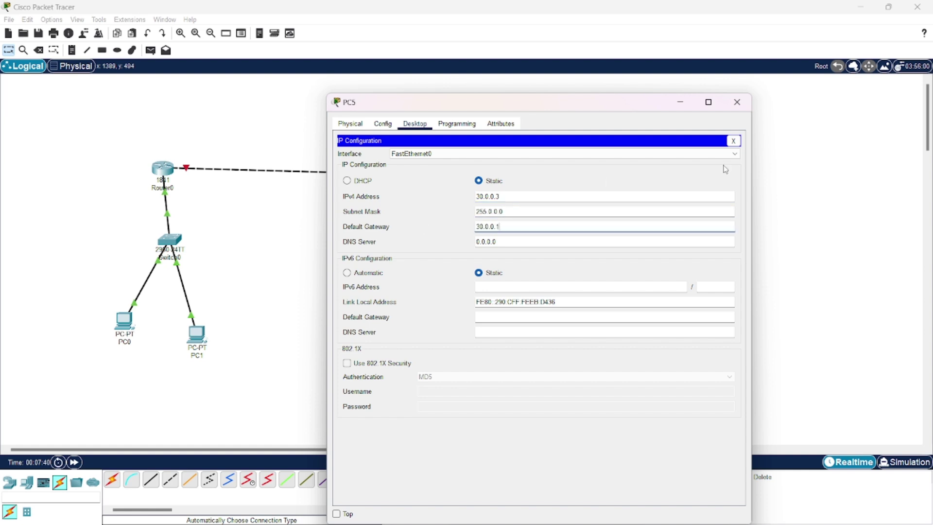
pyautogui.click(747, 104)
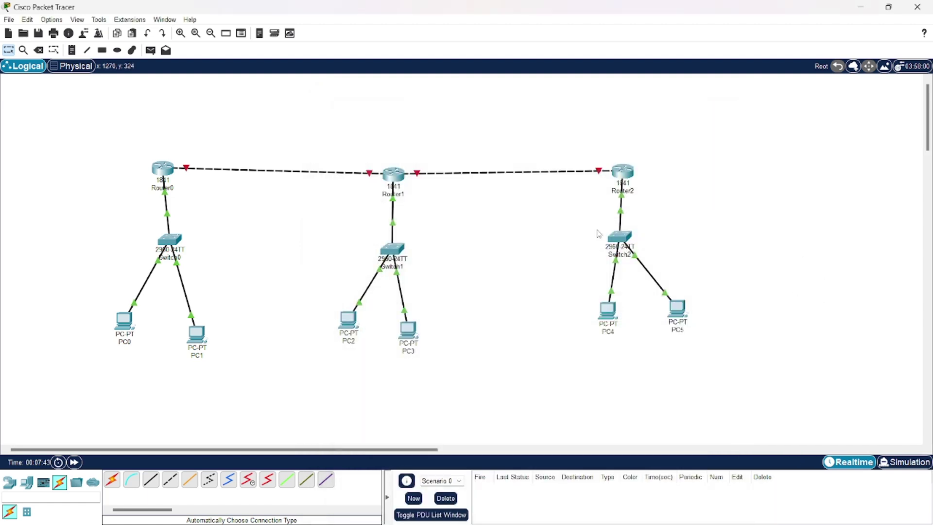
# Step: Turn on Router0's FastEthernet0/1 port and assign it IPv4 address 11.0.0.2 with subnet mask 255.0.0.0
pyautogui.moveTo(206, 255)
pyautogui.click(158, 168)
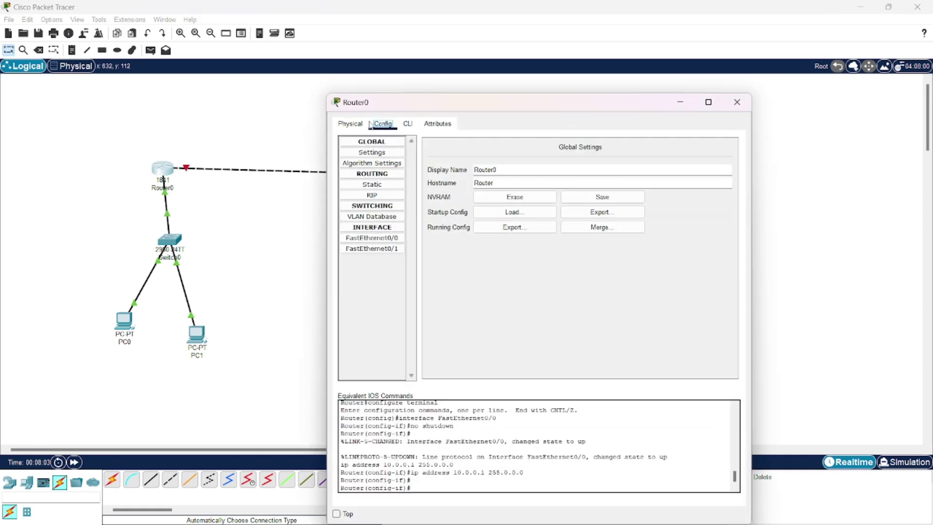
pyautogui.click(437, 123)
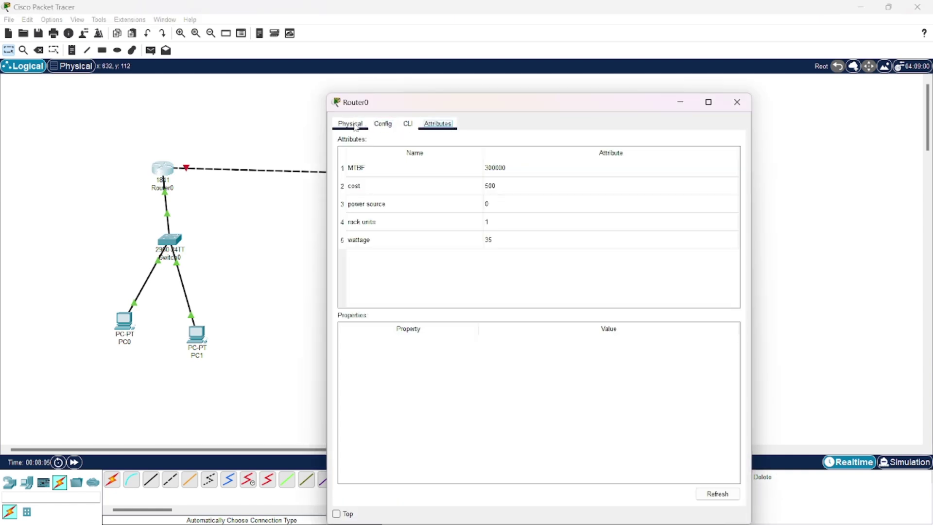
pyautogui.click(352, 125)
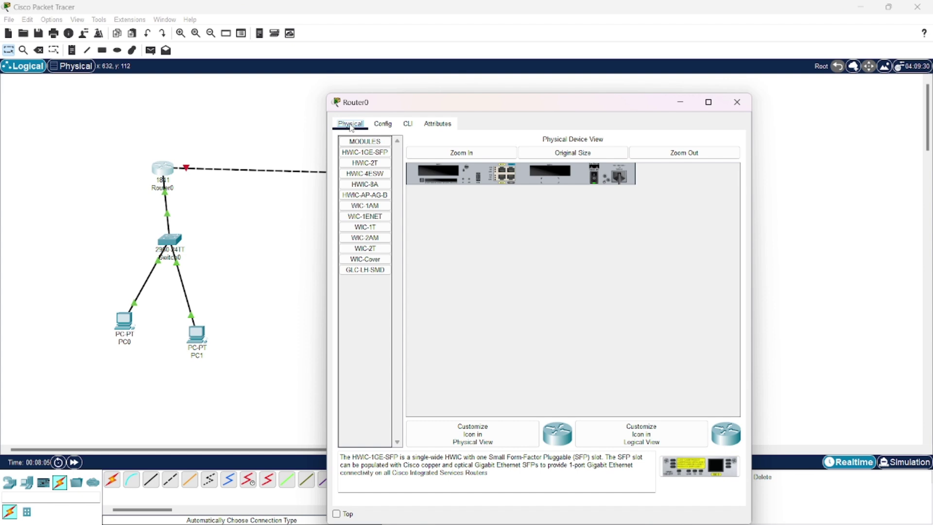
pyautogui.click(383, 124)
pyautogui.click(388, 250)
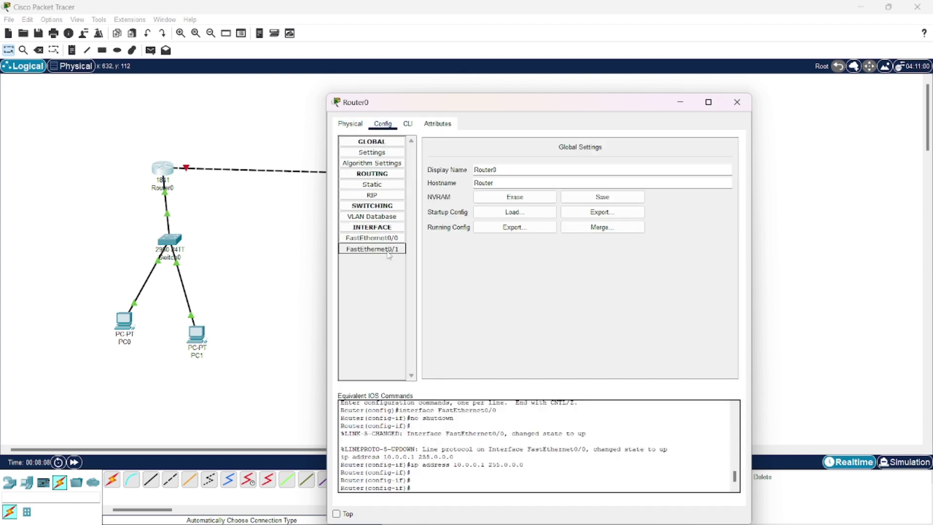
pyautogui.click(723, 158)
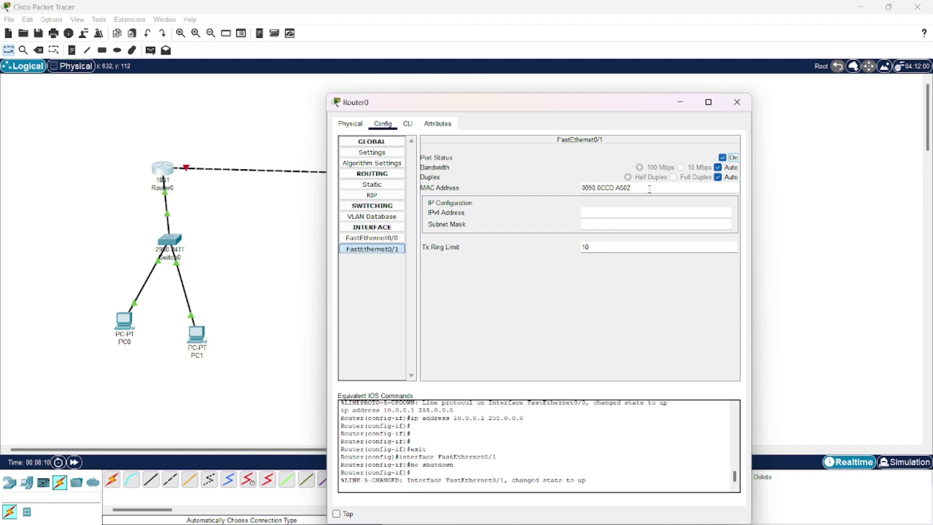
pyautogui.write('11.0.0.2')
pyautogui.click(609, 223)
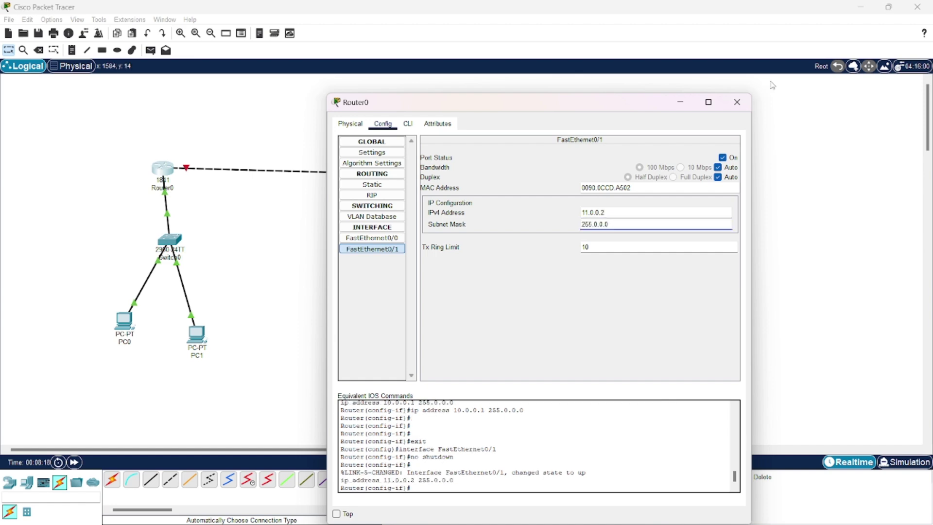
pyautogui.click(745, 105)
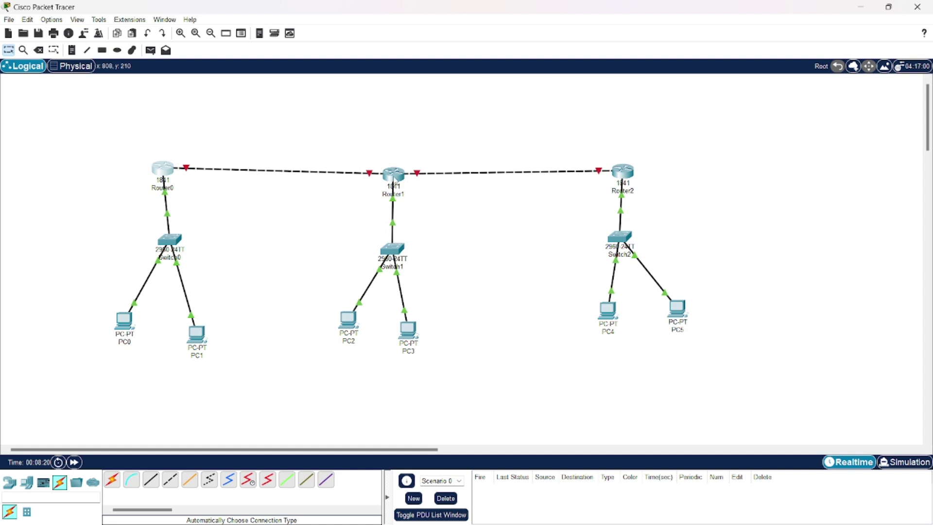
# Step: Turn on Router1's FastEthernet0/1 port and assign it IPv4 address 11.0.0.3 with subnet mask 255.0.0.0
pyautogui.click(394, 178)
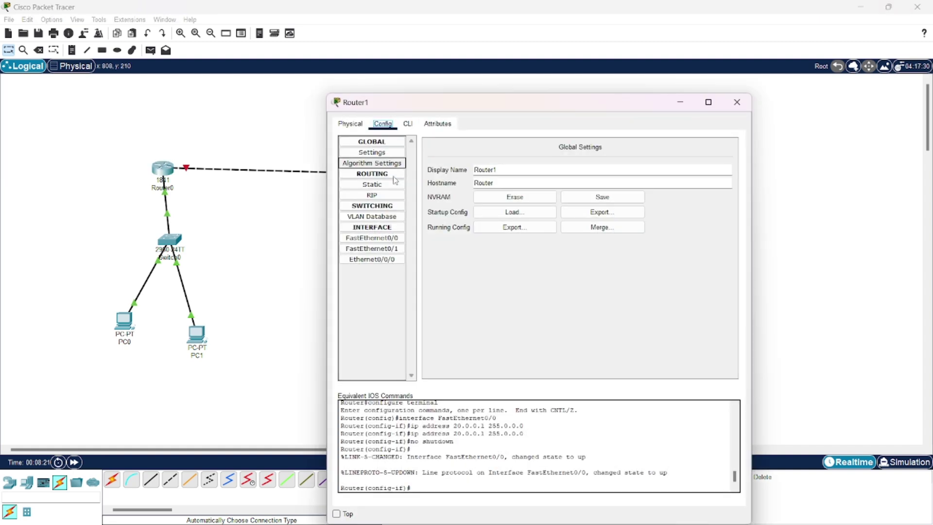
pyautogui.click(379, 249)
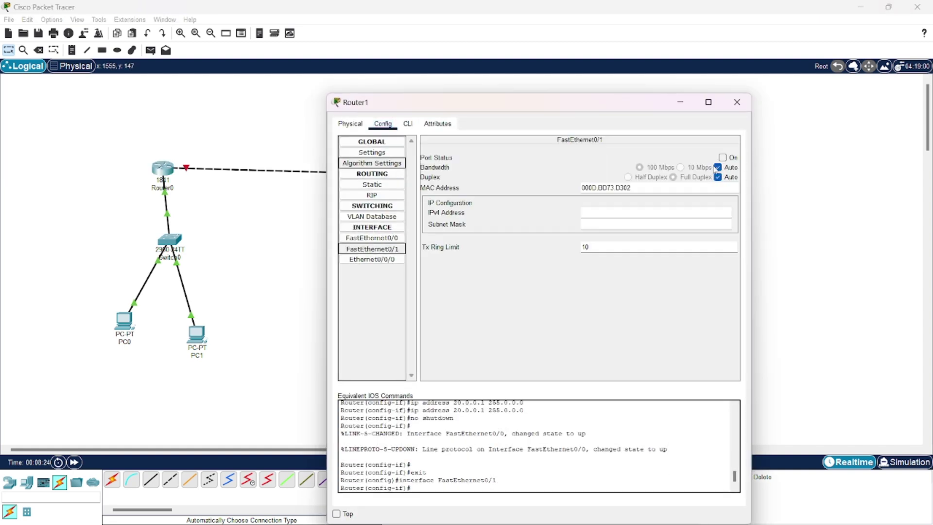
pyautogui.click(722, 158)
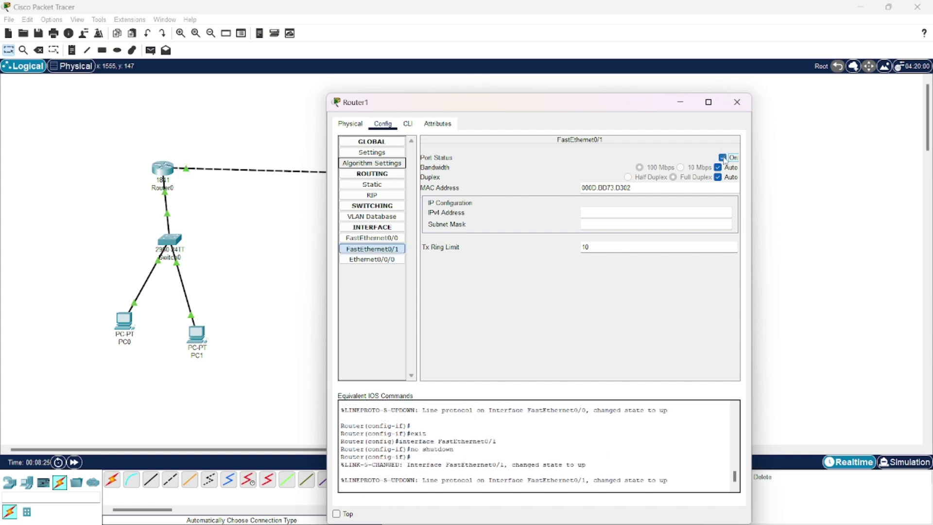
pyautogui.click(631, 213)
pyautogui.write('30.0.0.1')
pyautogui.moveTo(586, 212); pyautogui.dragTo(575, 212)
pyautogui.write('11.0.0.3')
pyautogui.click(599, 226)
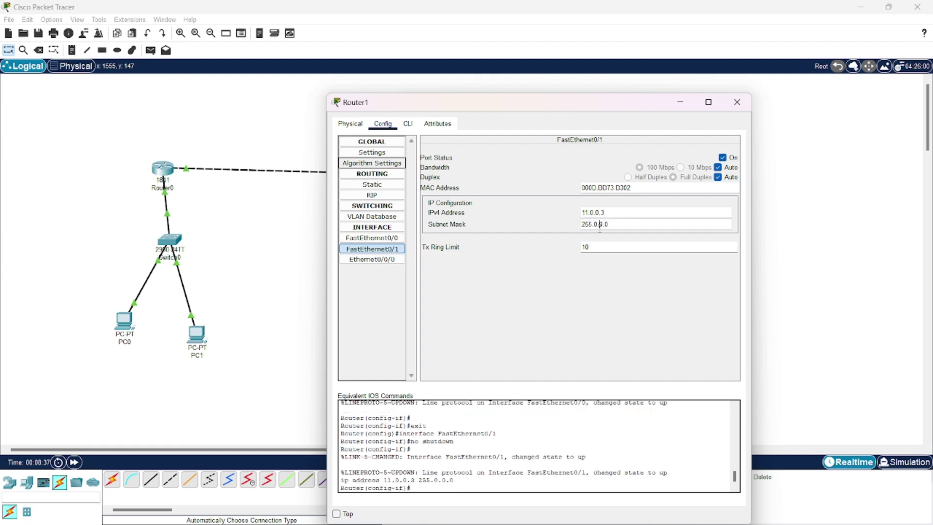
pyautogui.click(737, 103)
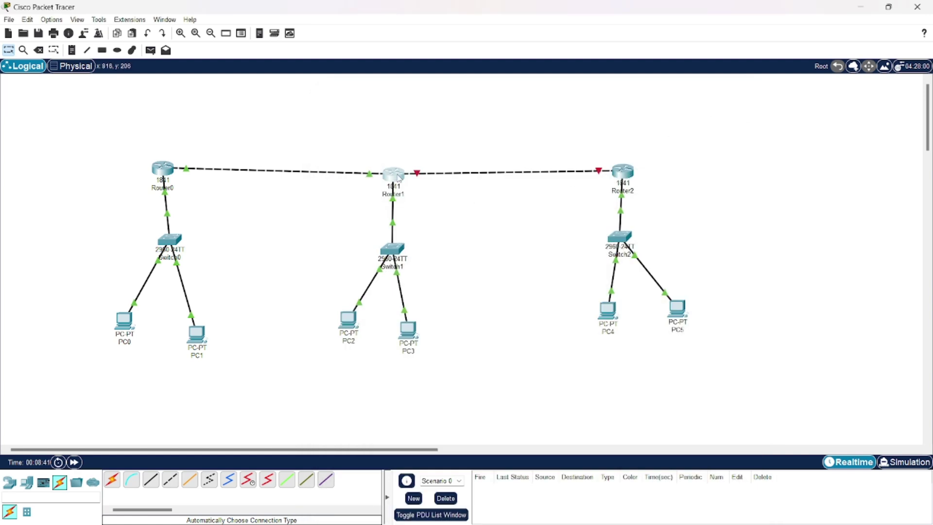
# Step: Assign Router1's Ethernet0/0/0 port IPv4 address 12.0.0.2 with subnet mask 255.0.0.0 and turn the port on
pyautogui.click(398, 176)
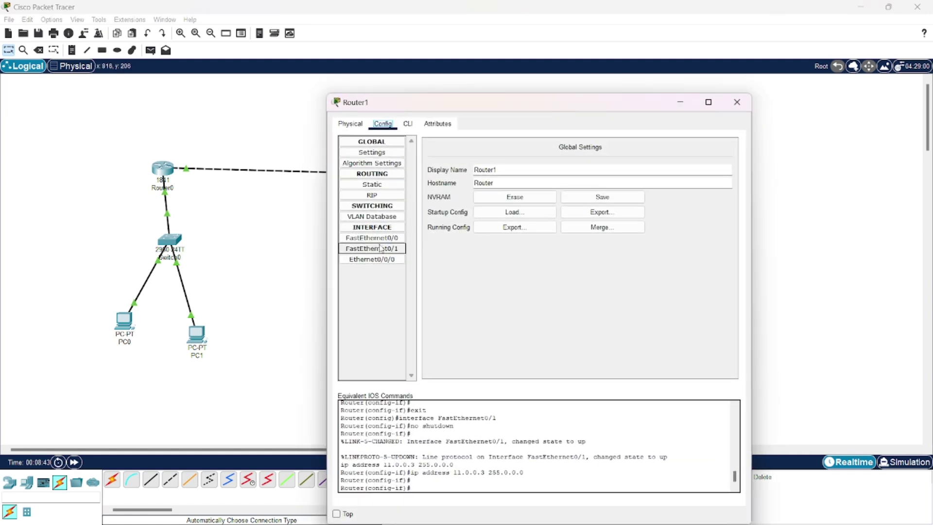
pyautogui.click(387, 259)
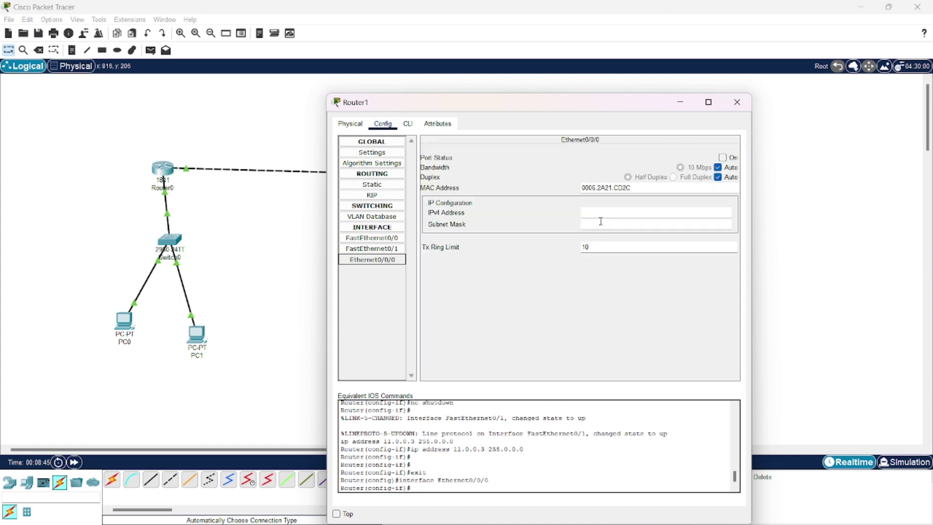
pyautogui.click(601, 216)
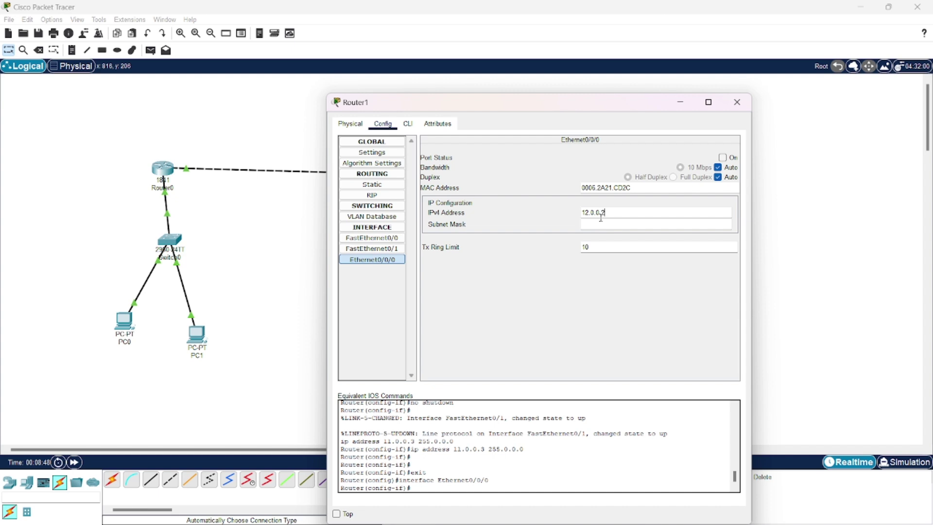
pyautogui.click(602, 224)
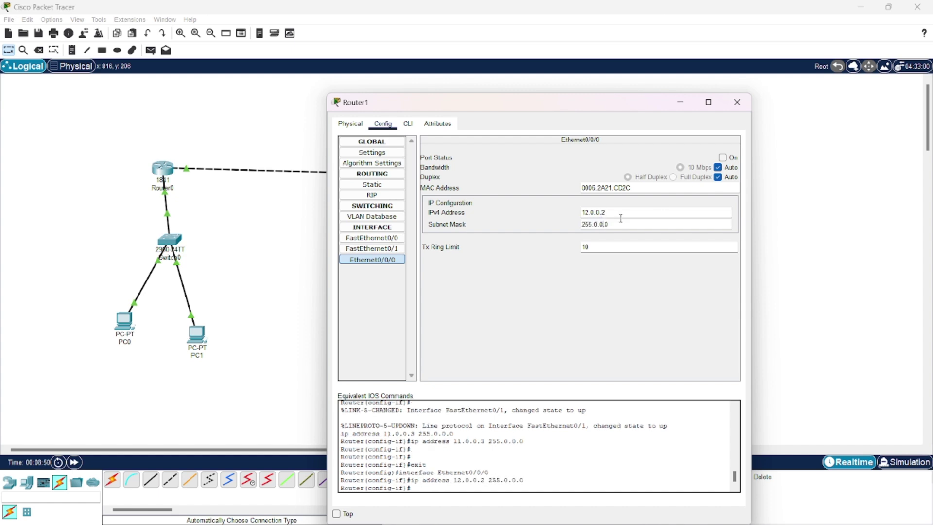
pyautogui.click(722, 157)
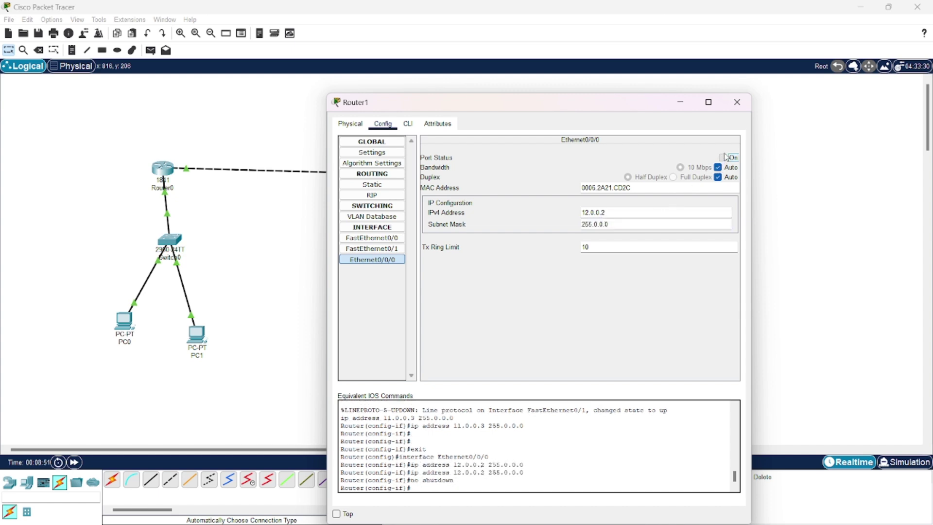
pyautogui.click(633, 212)
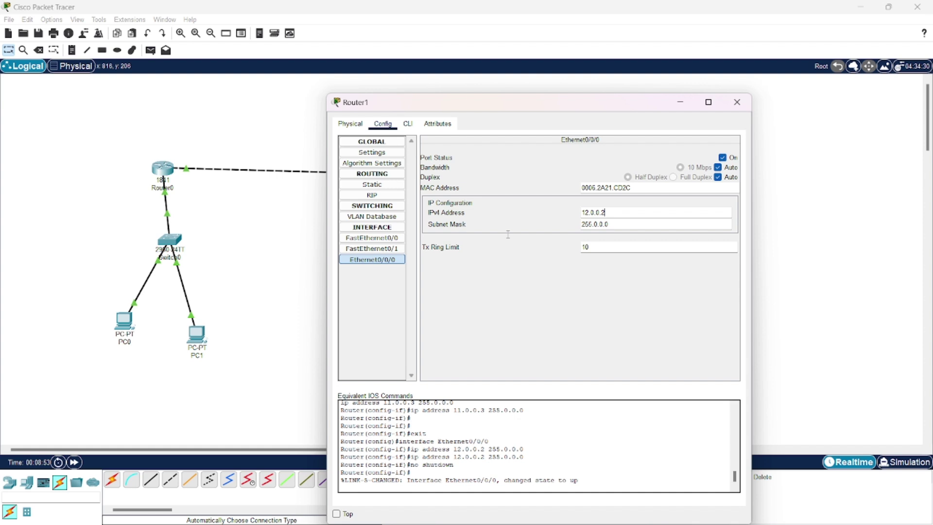
pyautogui.doubleClick(629, 214)
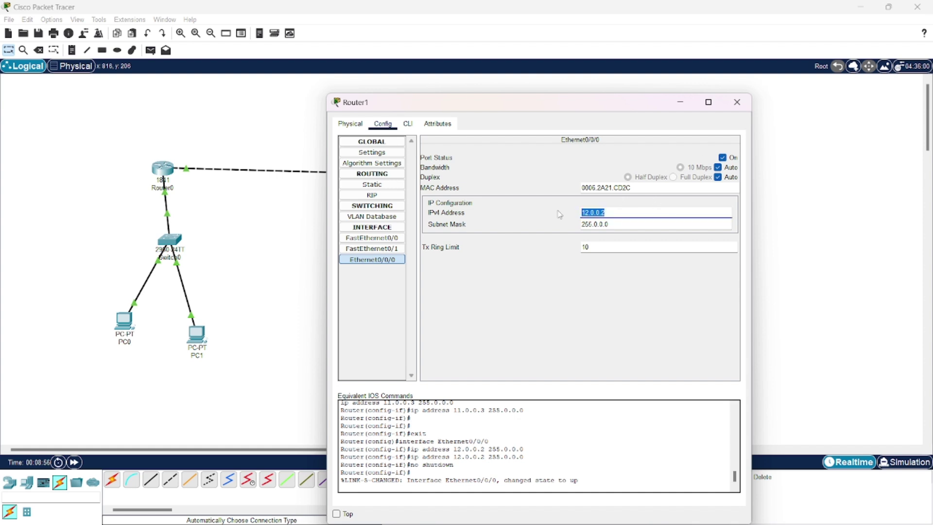
pyautogui.click(739, 102)
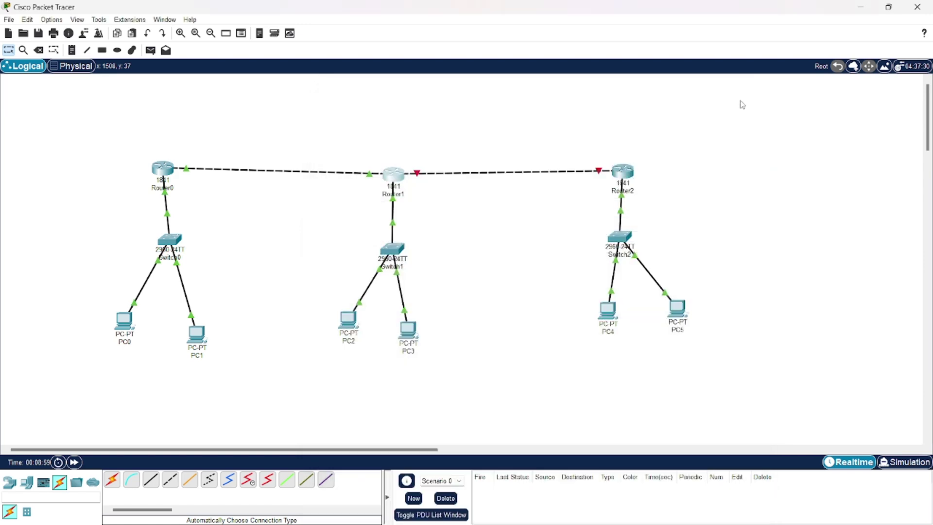
# Step: Turn on Router2's FastEthernet0/1 port and assign it IPv4 address 12.0.0.3 with subnet mask 255.0.0.0
pyautogui.click(624, 174)
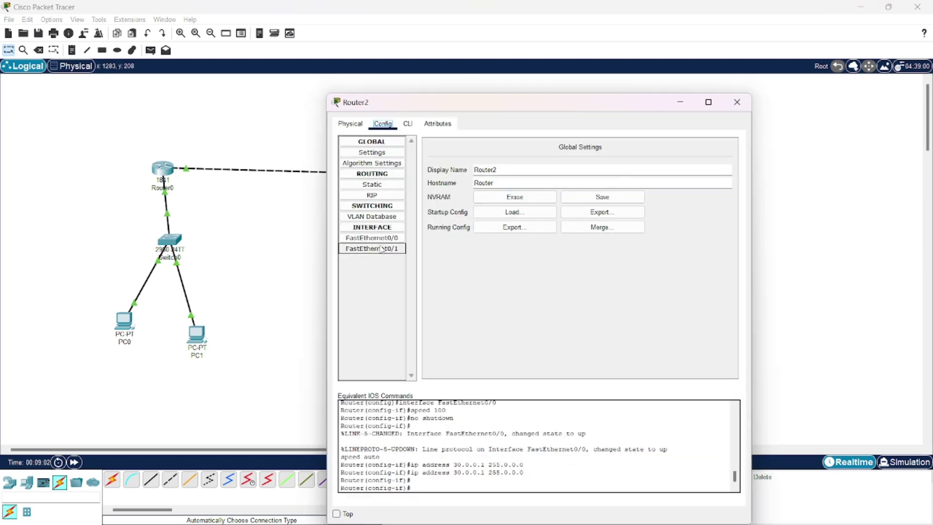
pyautogui.click(382, 248)
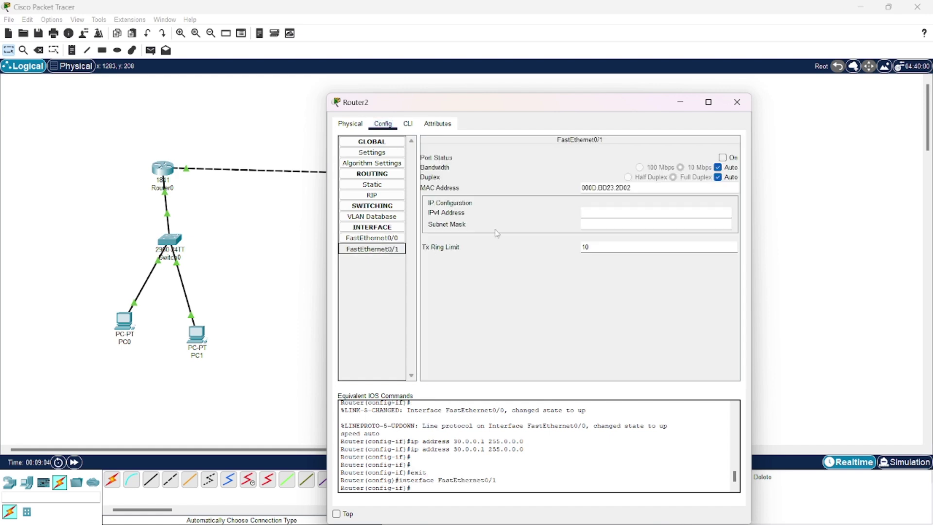
pyautogui.click(722, 158)
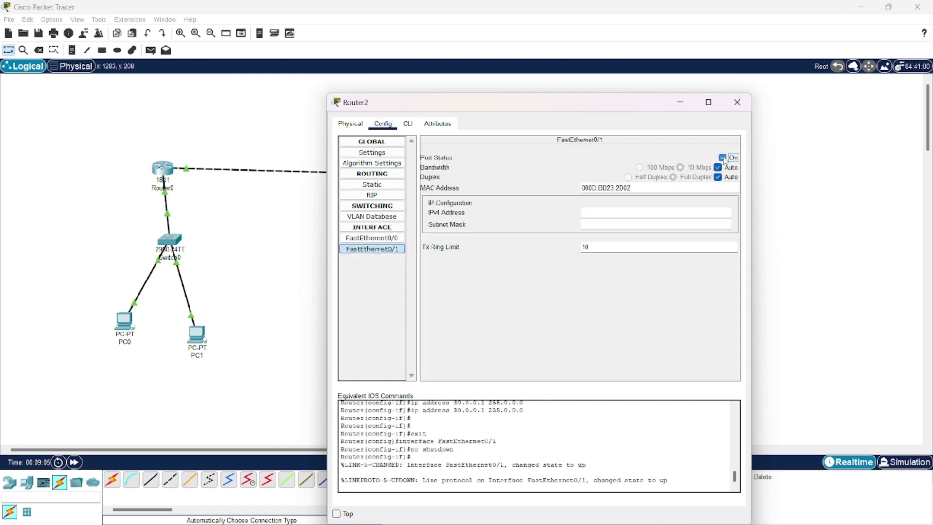
pyautogui.click(620, 217)
pyautogui.write('12.0.0.2')
pyautogui.click(622, 225)
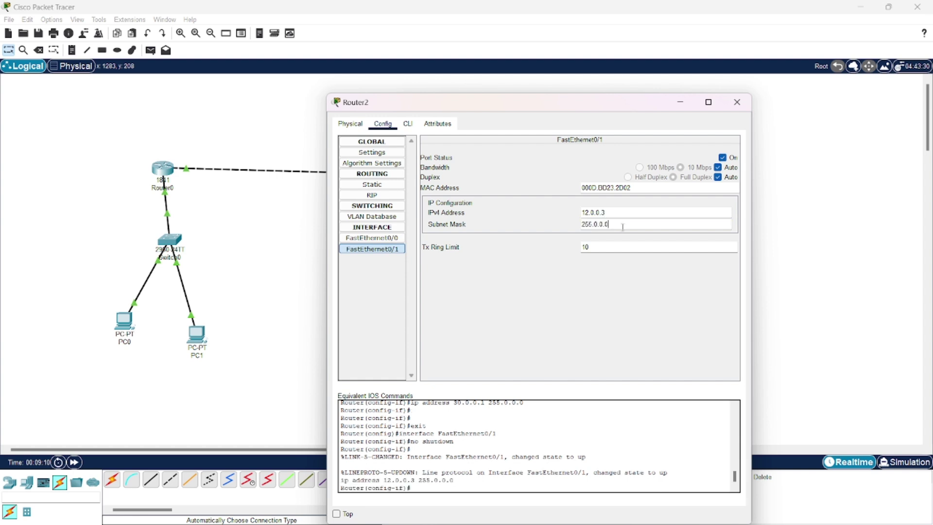
pyautogui.click(737, 102)
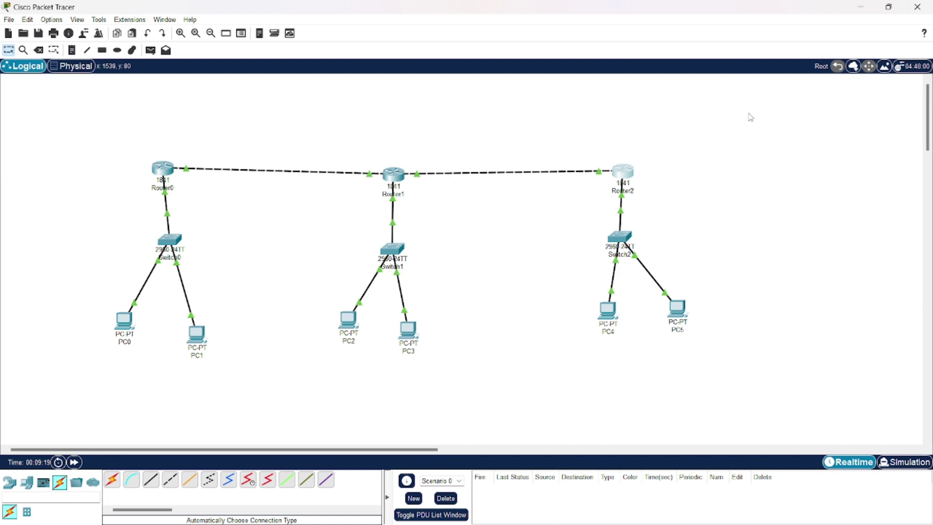
# Step: Add networks 10.0.0.0 and 11.0.0.0 to Router0's RIP routing
pyautogui.click(165, 175)
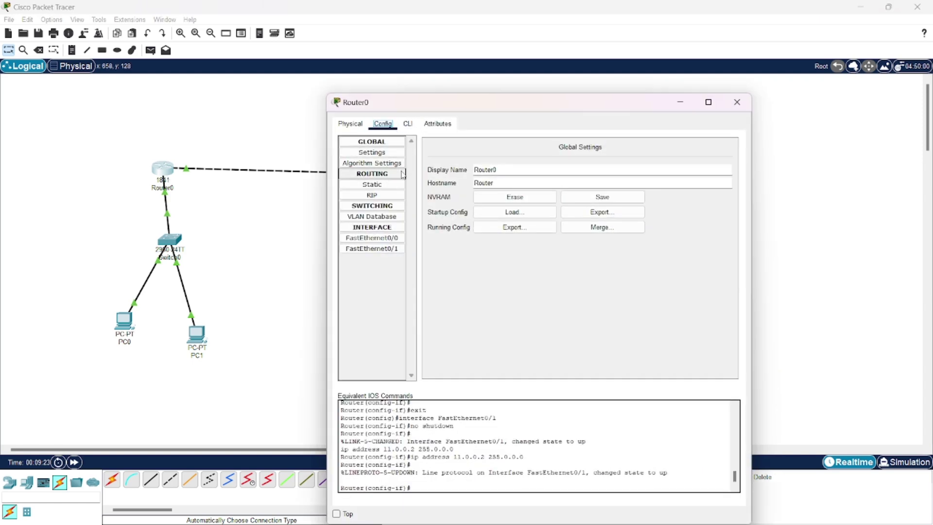
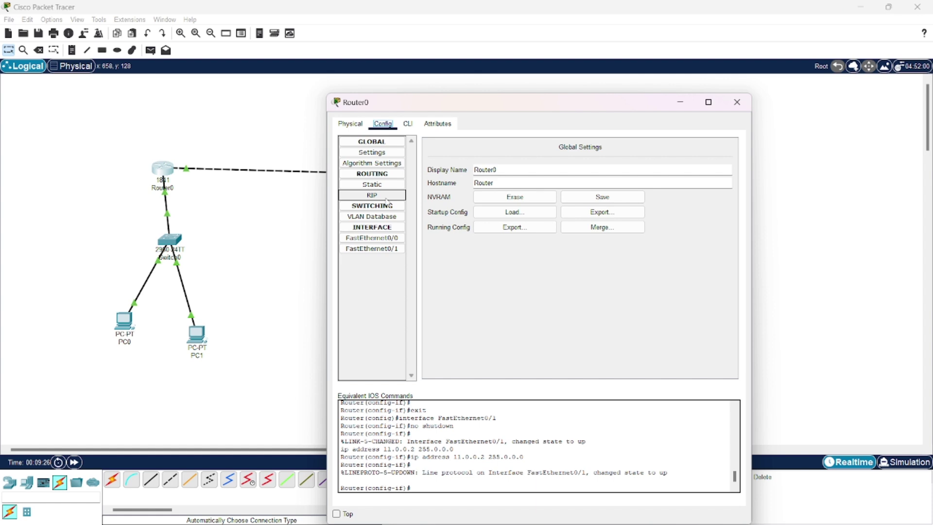
pyautogui.click(386, 195)
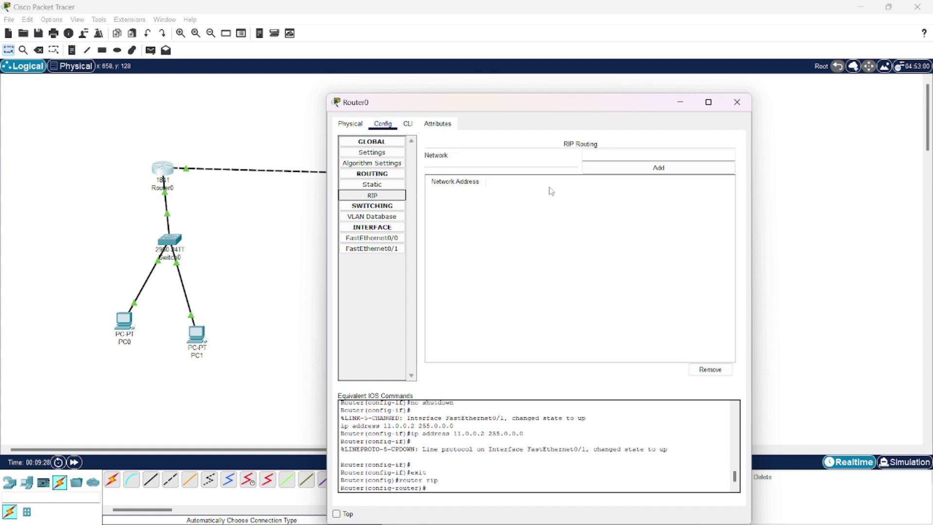
pyautogui.click(611, 158)
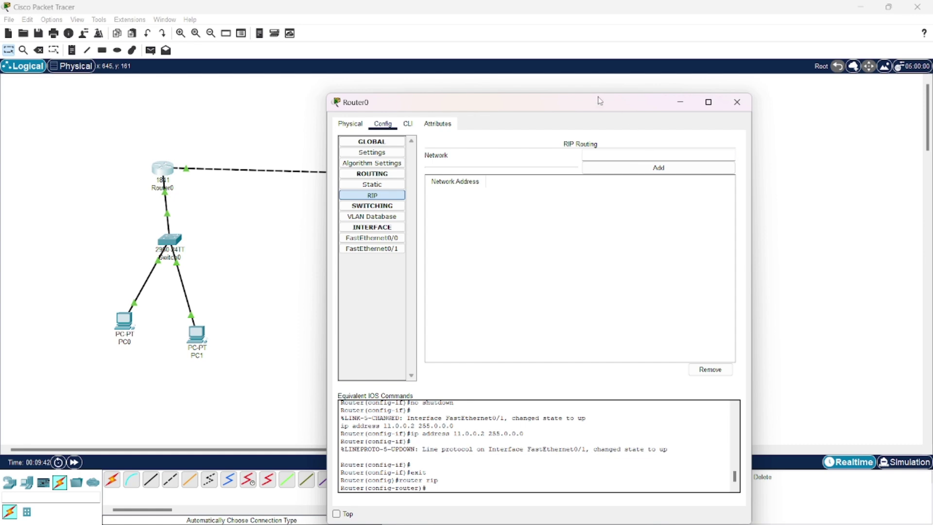
pyautogui.moveTo(598, 101); pyautogui.dragTo(741, 135)
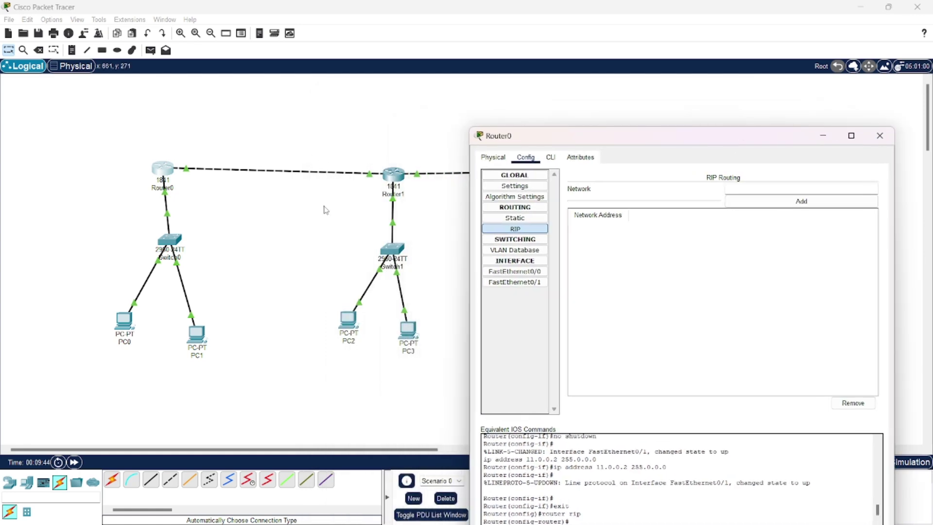
pyautogui.click(735, 188)
pyautogui.click(740, 202)
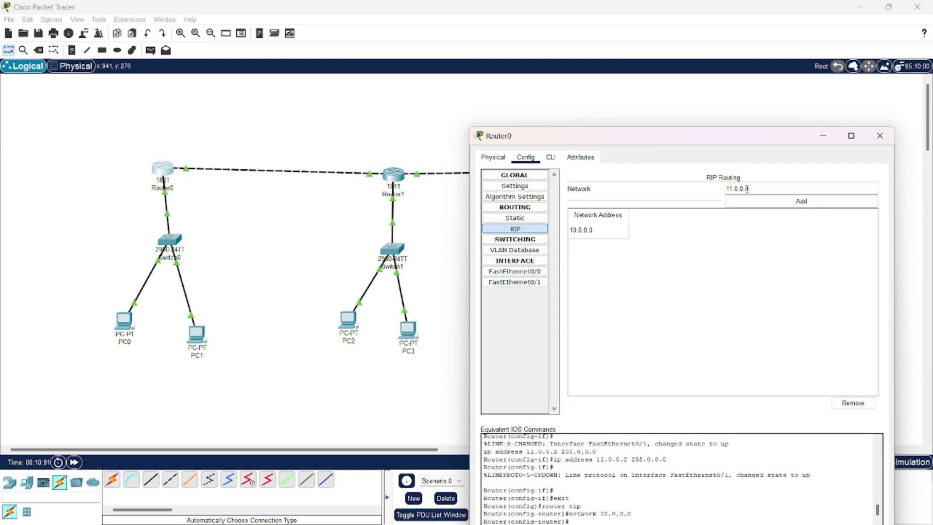
pyautogui.click(759, 202)
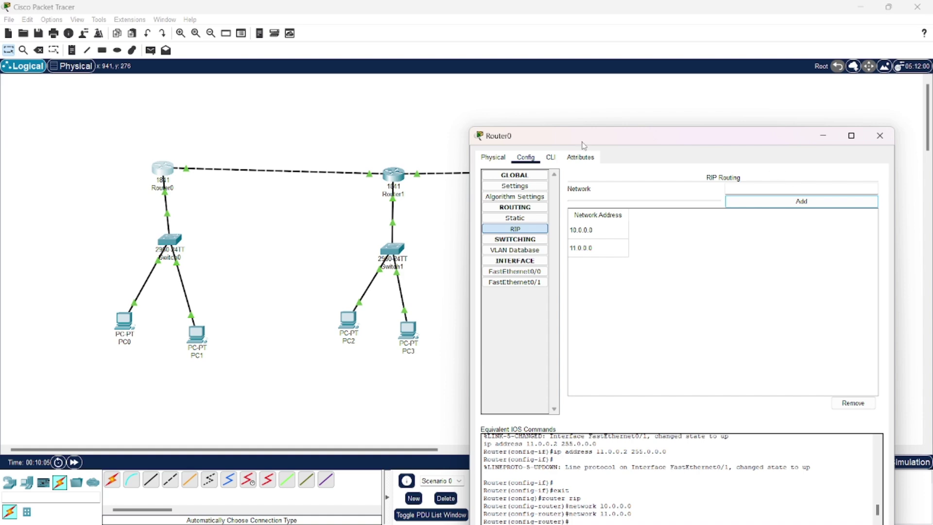
pyautogui.click(887, 140)
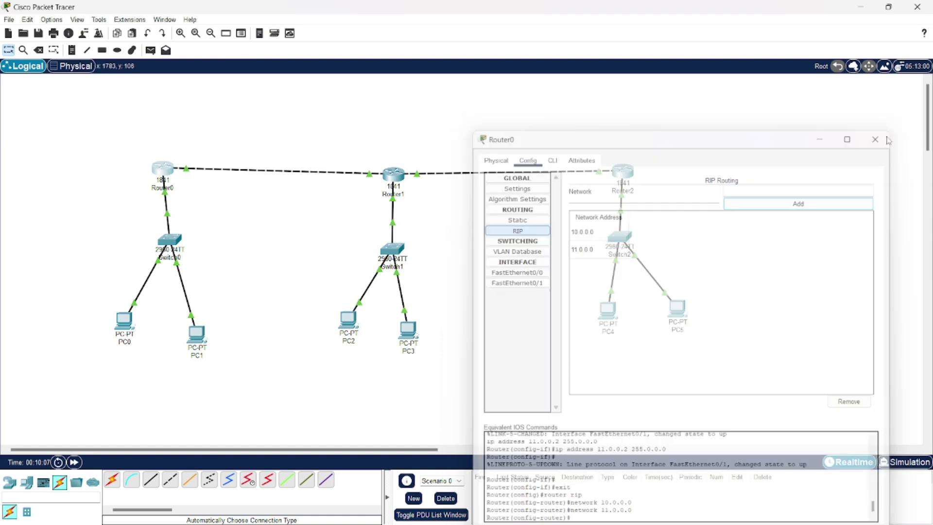
# Step: Add networks 30.0.0.0 and 12.0.0.0 to Router2's RIP routing
pyautogui.click(624, 173)
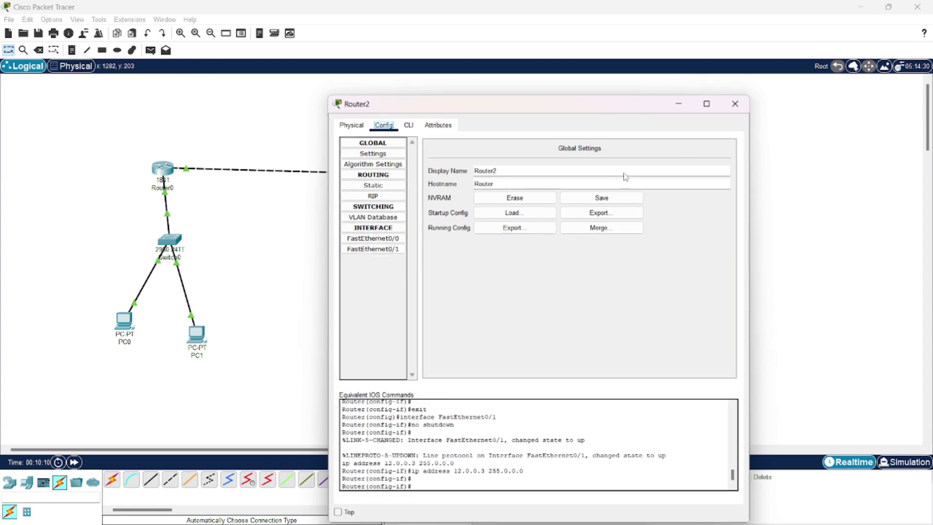
pyautogui.click(372, 195)
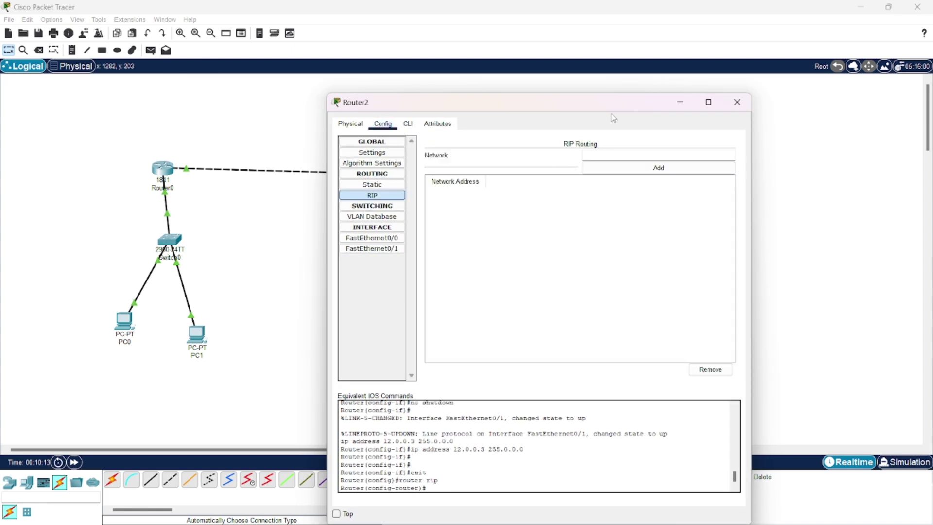
pyautogui.moveTo(493, 107); pyautogui.dragTo(421, 380)
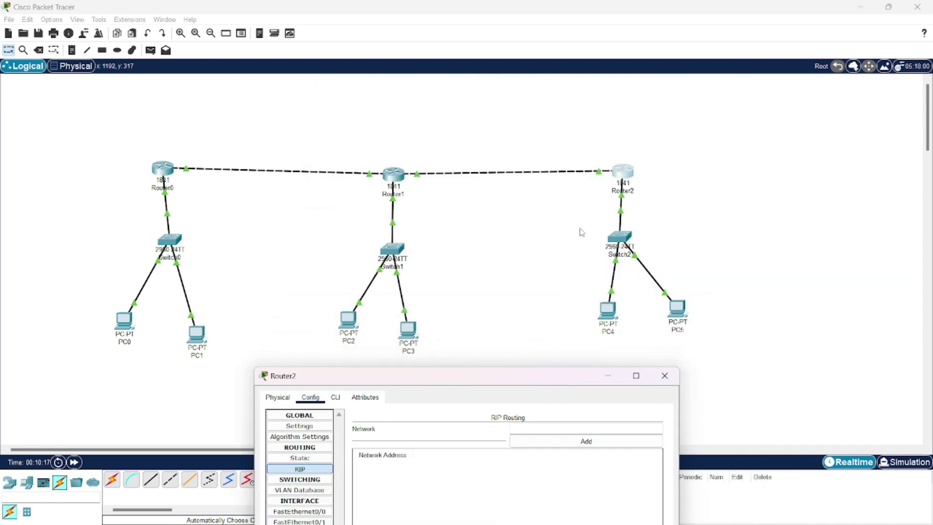
pyautogui.moveTo(435, 378); pyautogui.dragTo(651, 1)
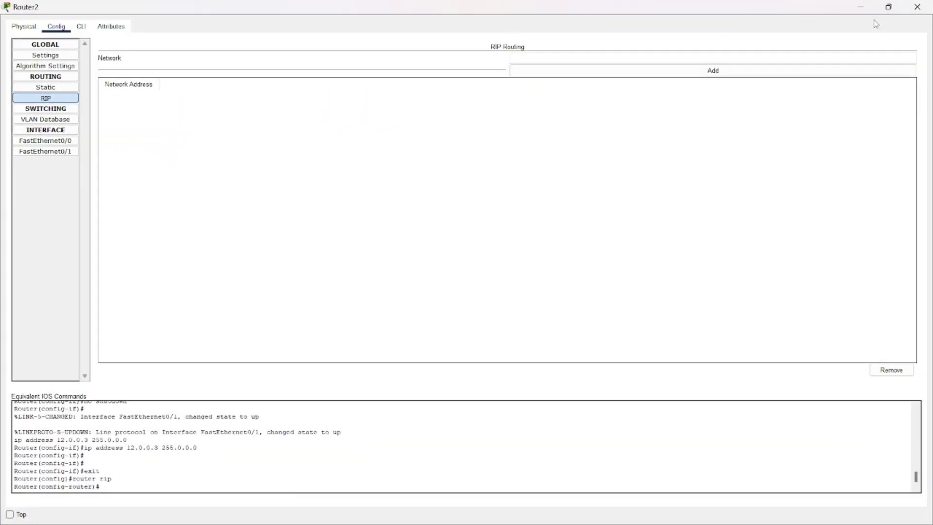
pyautogui.click(888, 7)
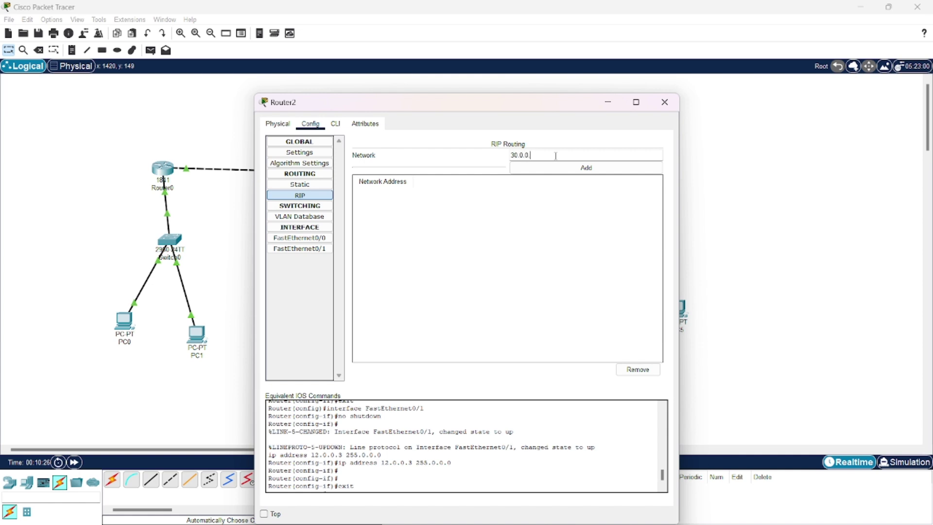
pyautogui.click(555, 167)
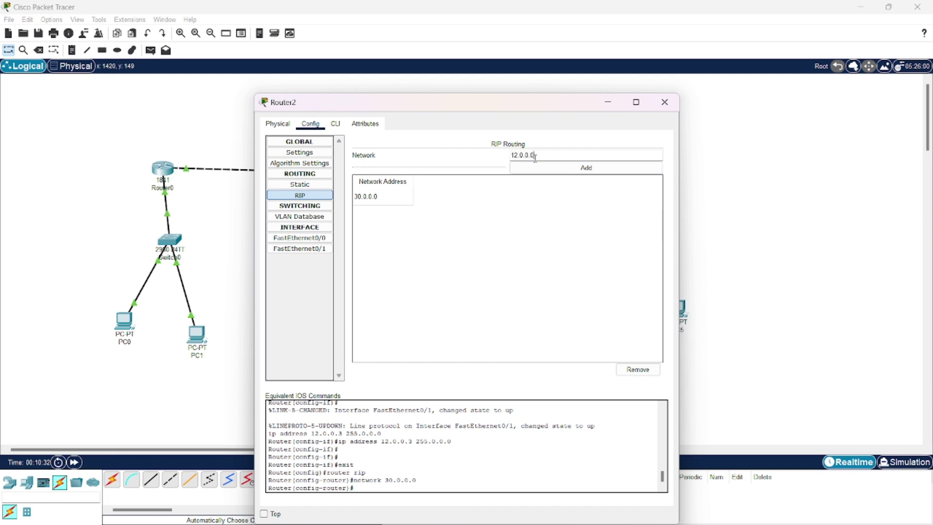
pyautogui.click(548, 168)
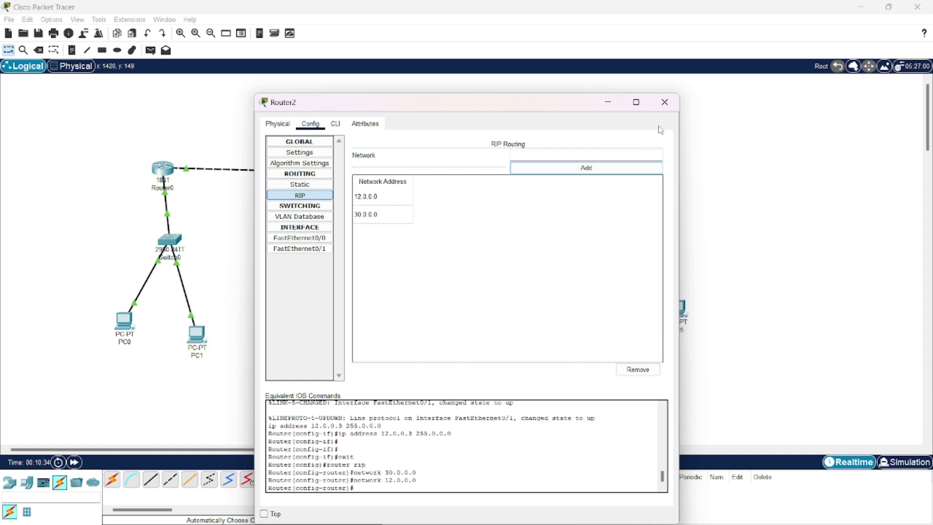
pyautogui.click(668, 107)
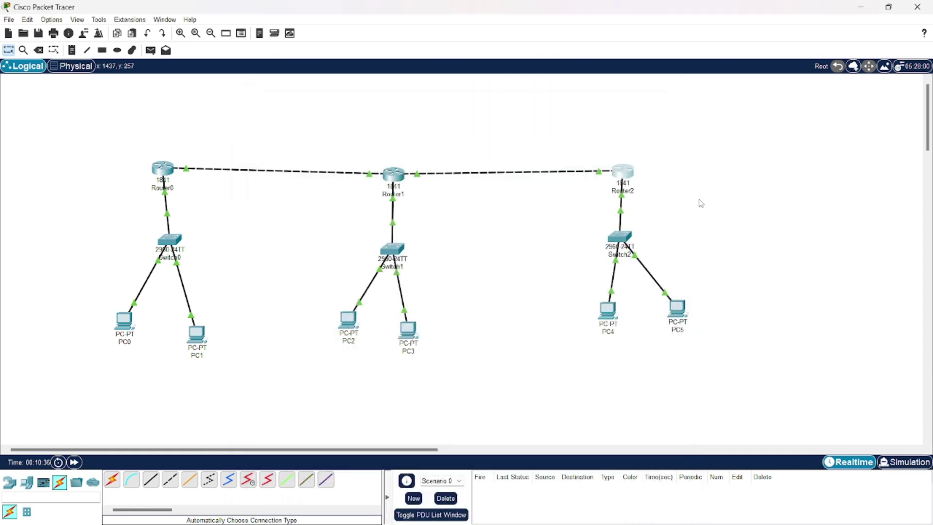
# Step: Add networks 11.0.0.0, 12.0.0.0 and 20.0.0.0 to Router1's RIP routing
pyautogui.moveTo(391, 179)
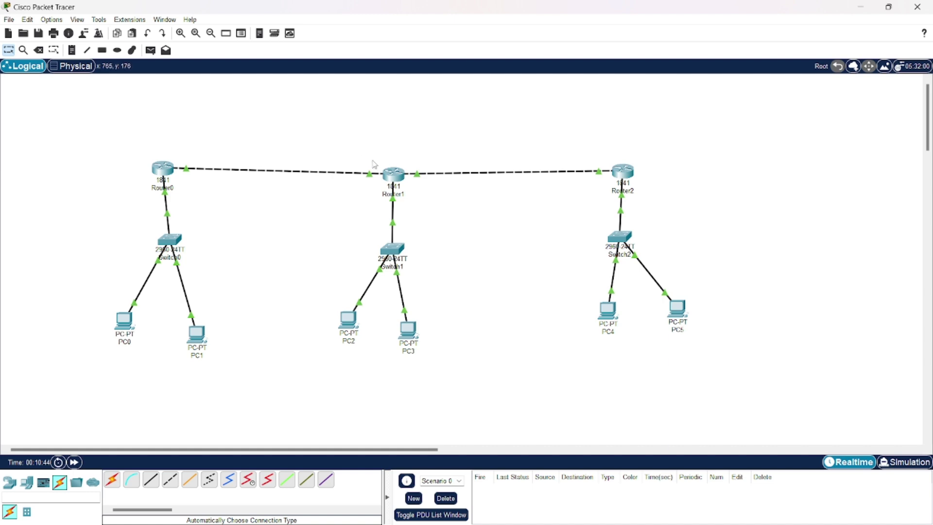
pyautogui.click(391, 175)
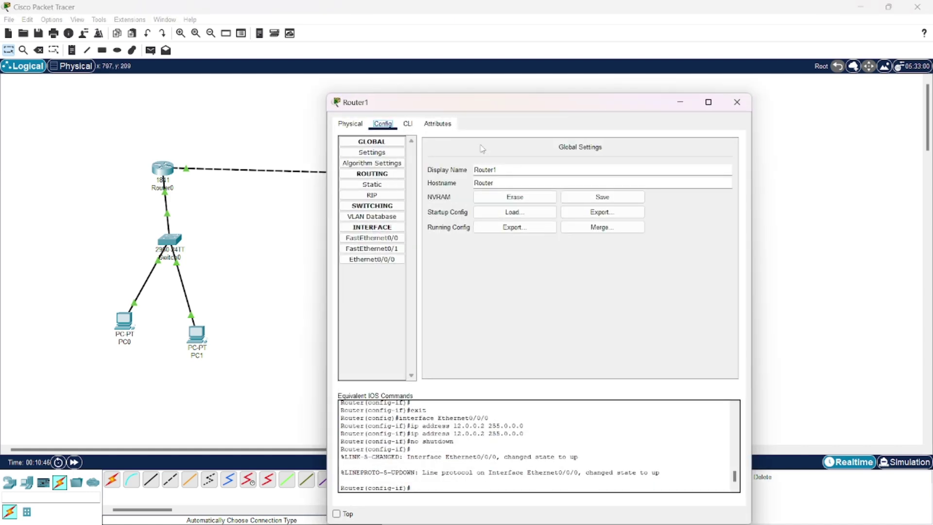
pyautogui.click(396, 196)
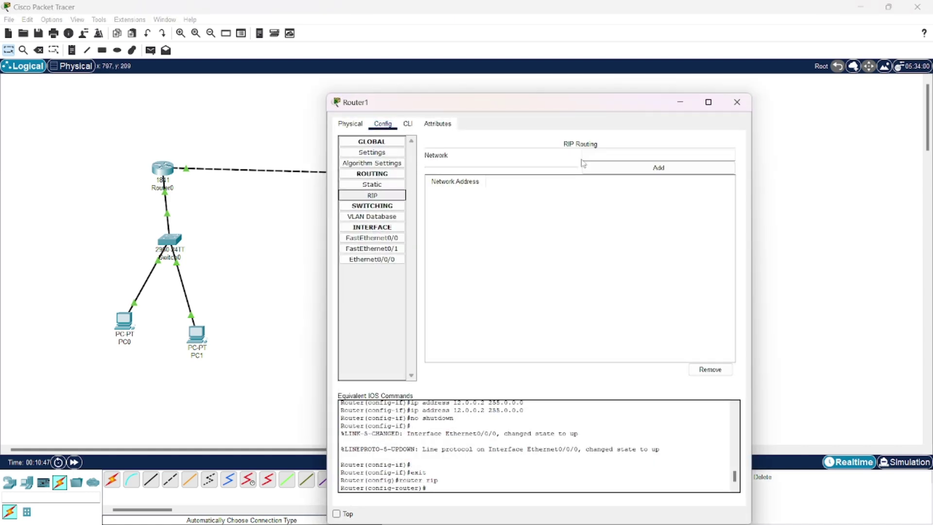
pyautogui.click(594, 154)
pyautogui.write('11.0.0.0')
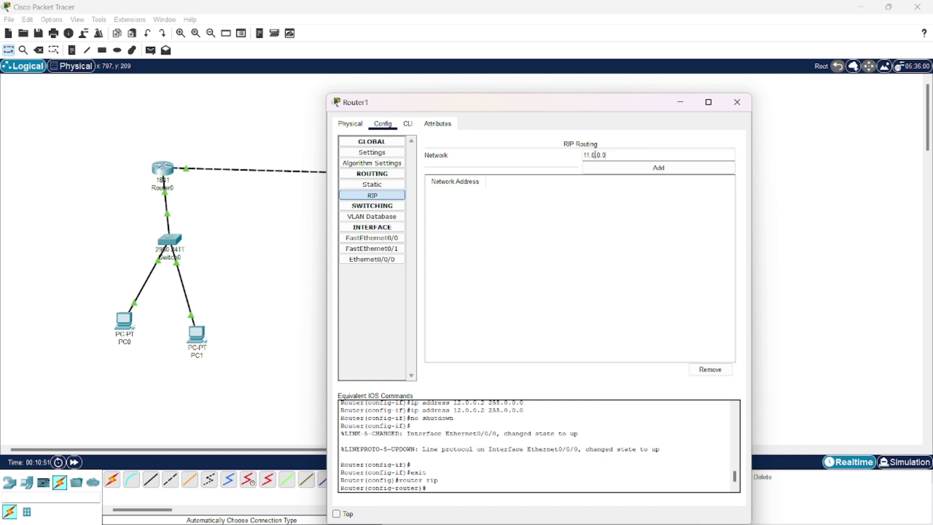
pyautogui.click(606, 169)
pyautogui.click(602, 155)
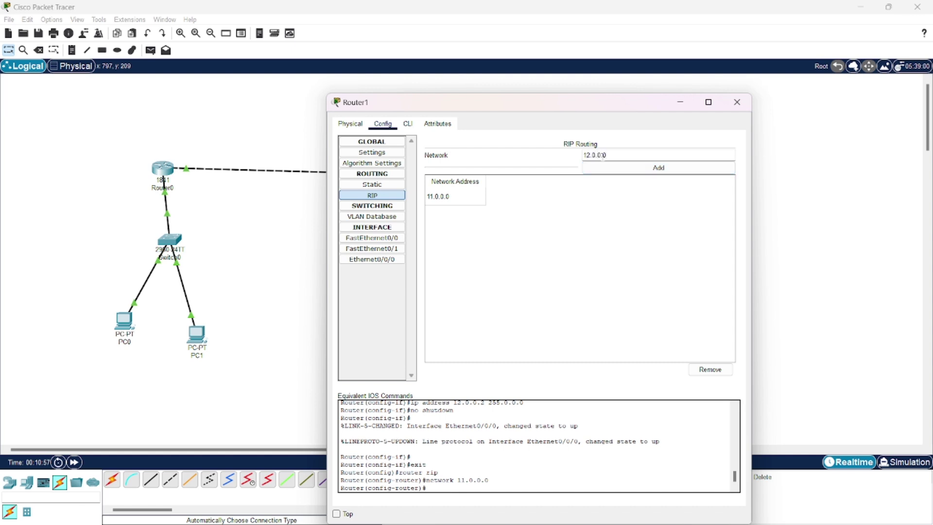
pyautogui.click(611, 170)
pyautogui.click(607, 156)
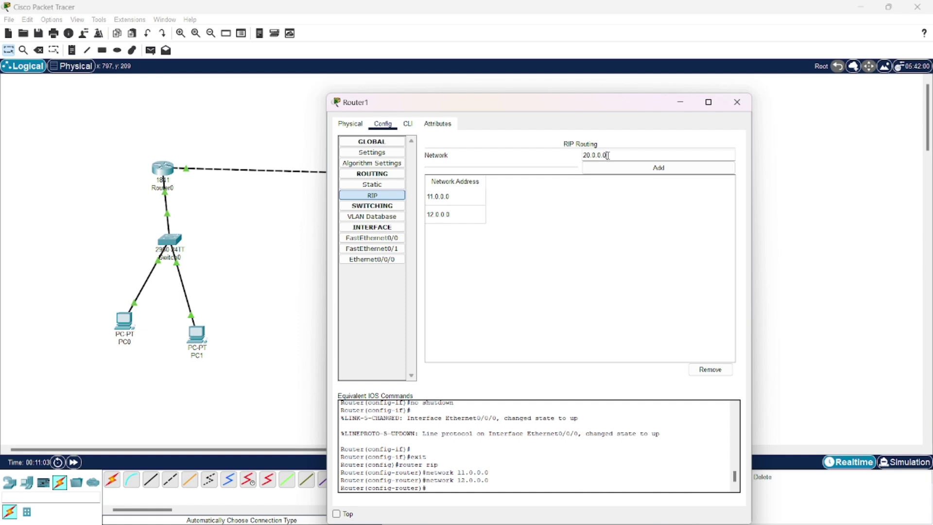
pyautogui.click(613, 167)
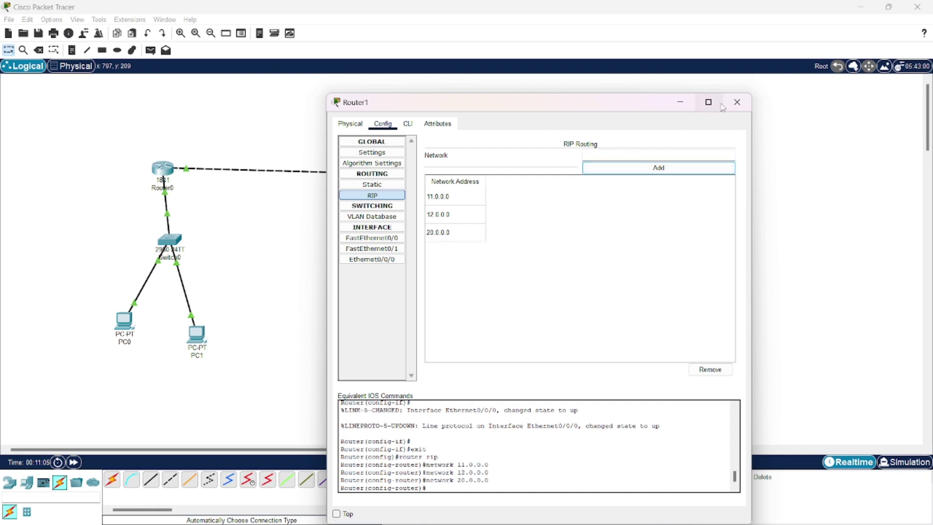
pyautogui.click(737, 103)
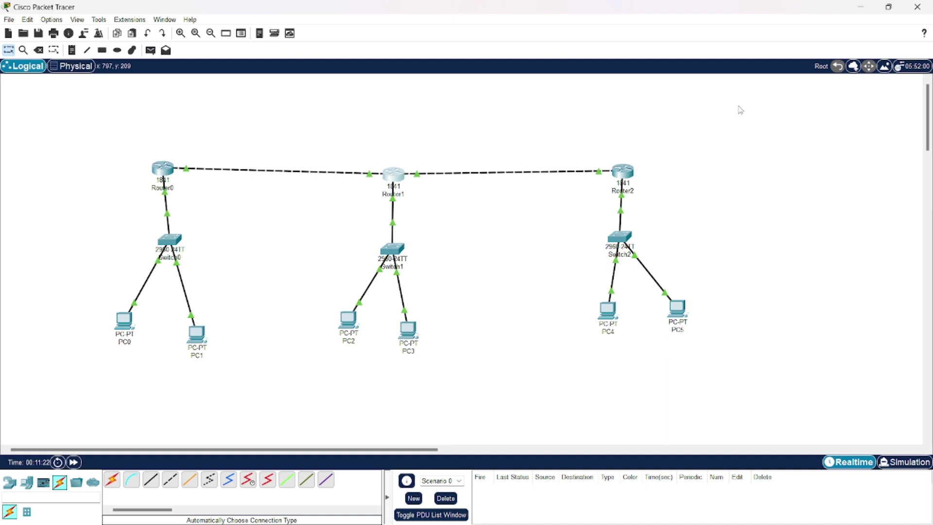
# Step: Test connectivity between the outer networks by sending a simple PDU from PC0 to PC4 three times
pyautogui.click(151, 51)
pyautogui.click(126, 321)
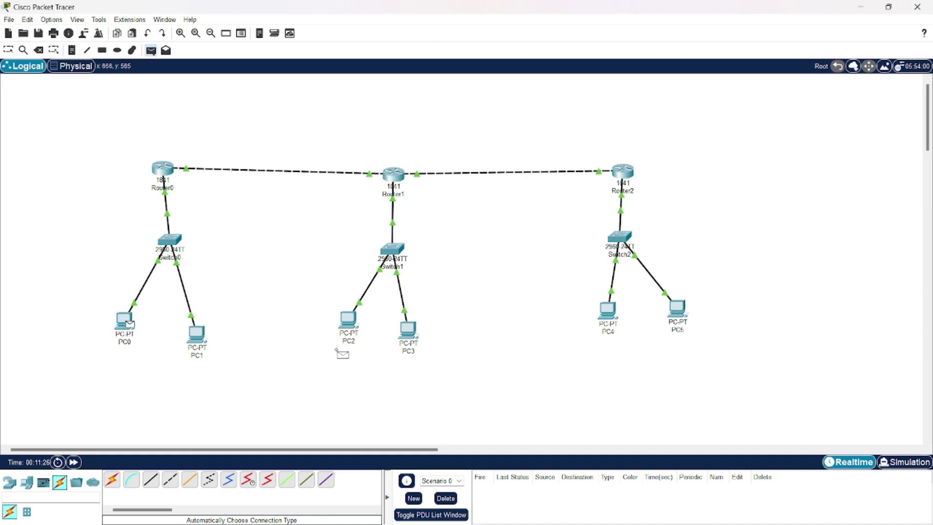
pyautogui.click(613, 316)
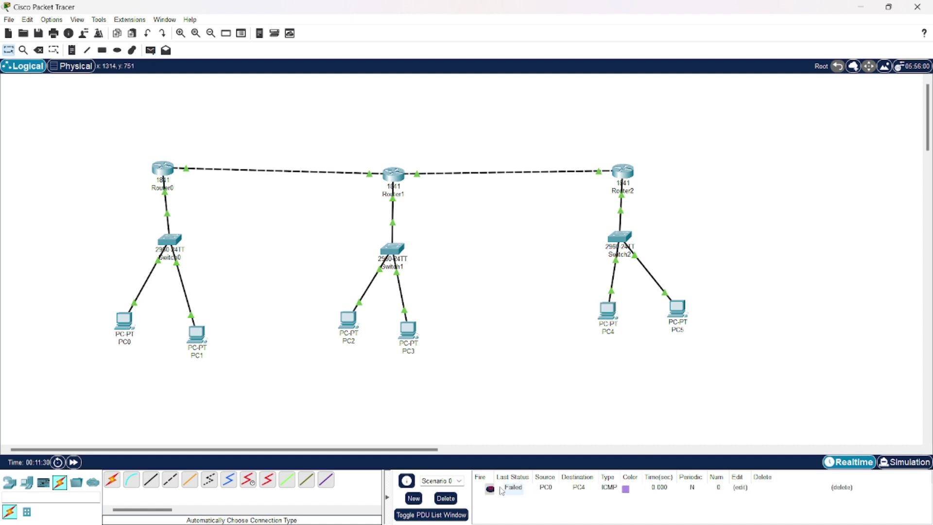
pyautogui.click(150, 50)
pyautogui.click(129, 321)
pyautogui.click(611, 311)
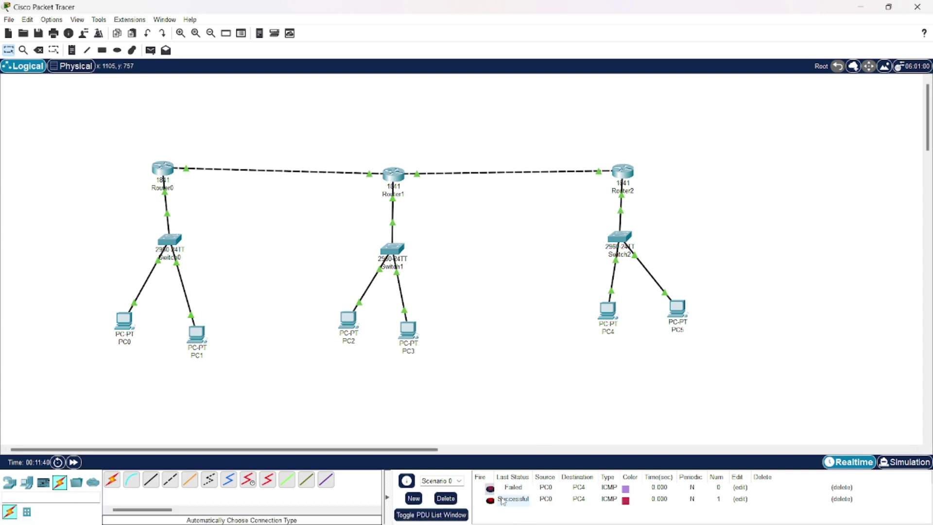
pyautogui.click(154, 52)
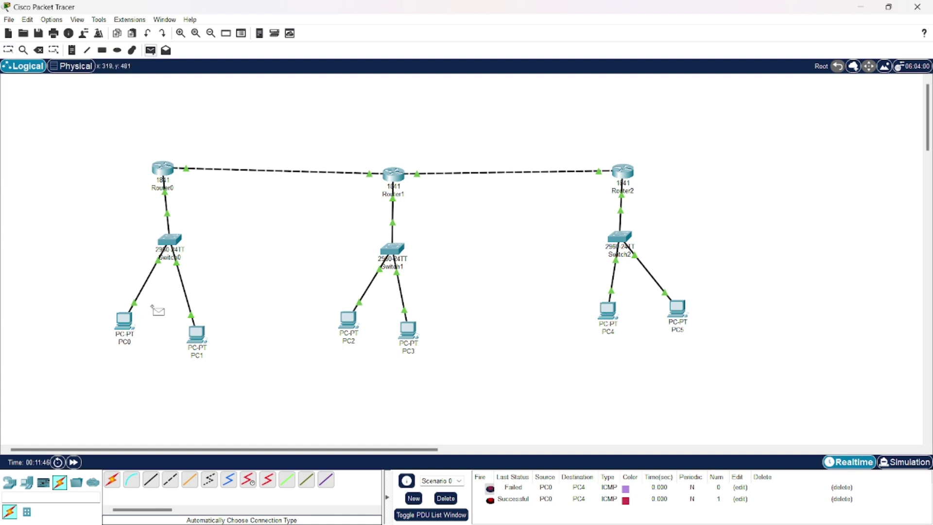
pyautogui.click(125, 320)
pyautogui.click(607, 311)
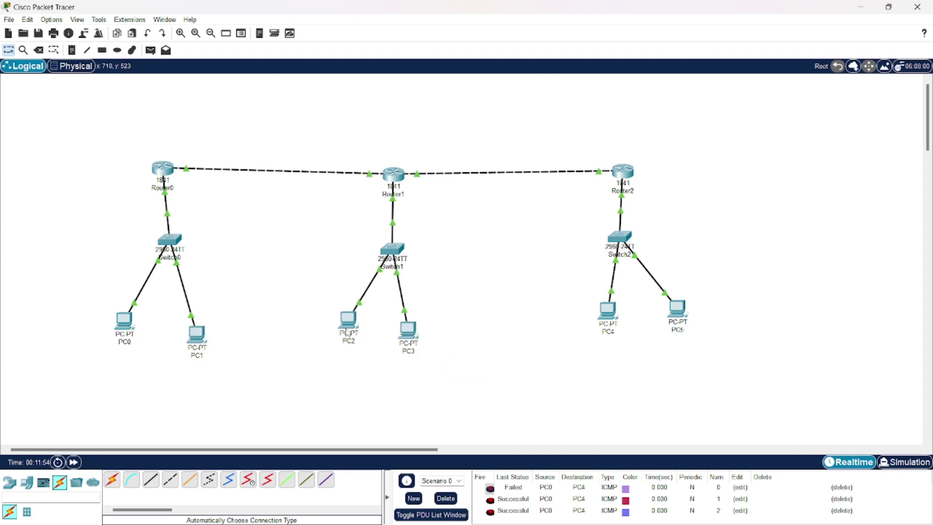
# Step: Send a simple PDU from PC0 to PC2 twice and check the delivery status in the PDU list
pyautogui.click(151, 50)
pyautogui.click(125, 320)
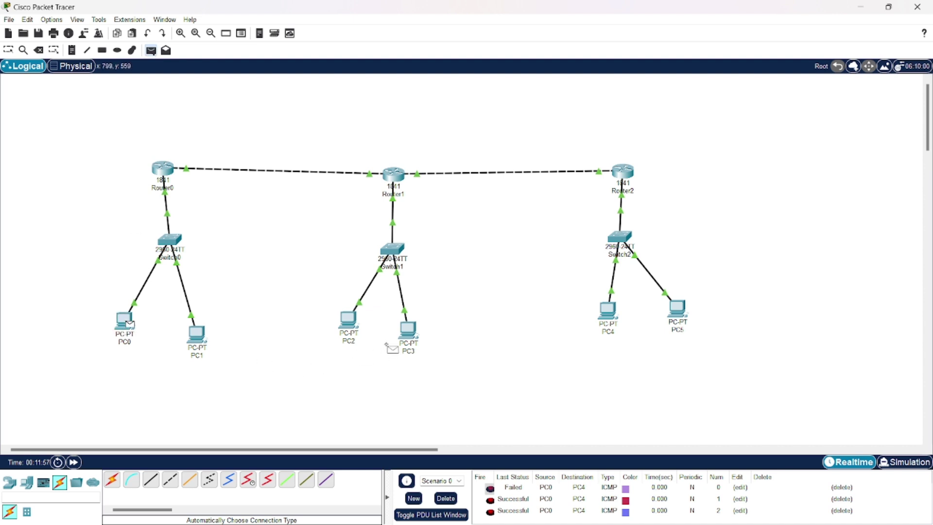
pyautogui.click(348, 319)
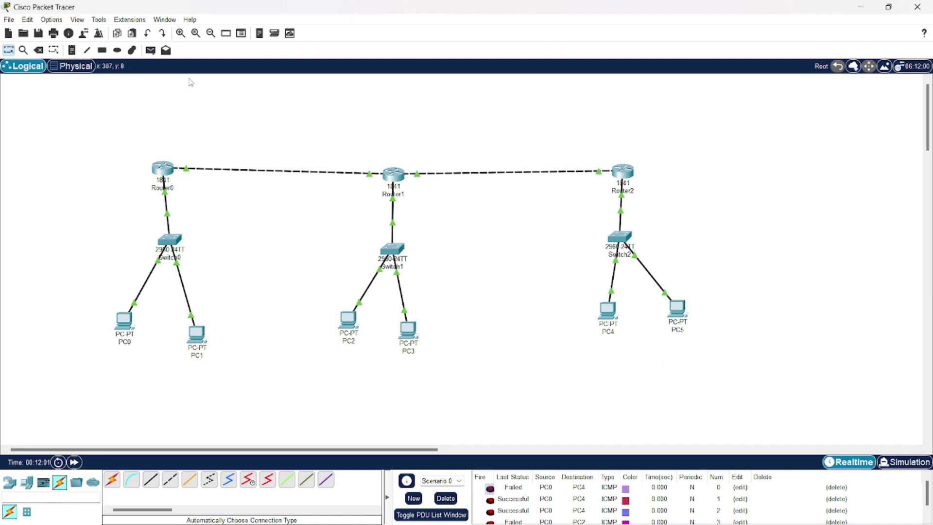
pyautogui.click(151, 53)
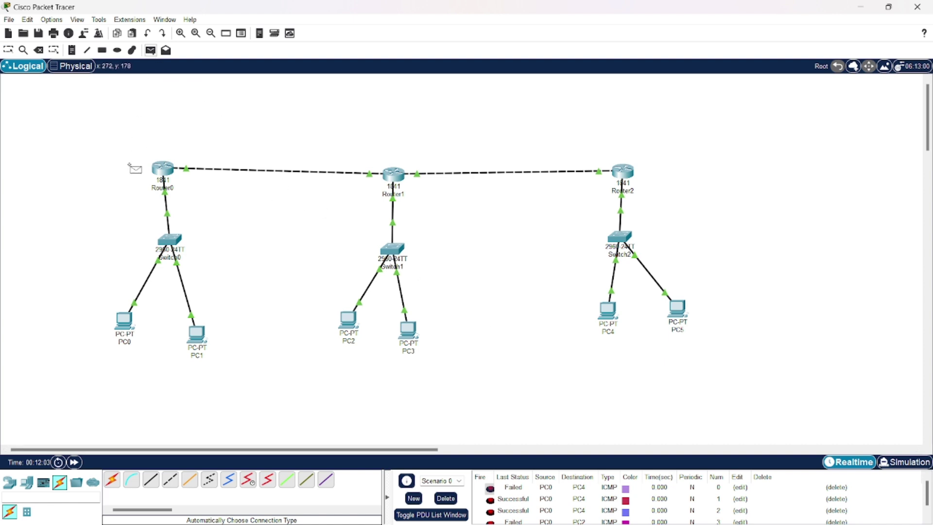
pyautogui.moveTo(124, 319)
pyautogui.click(127, 322)
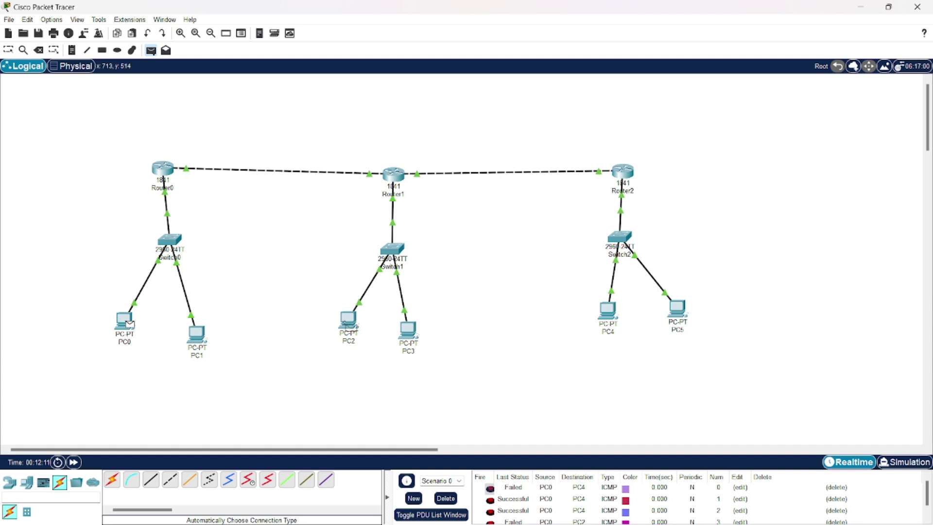
pyautogui.click(349, 324)
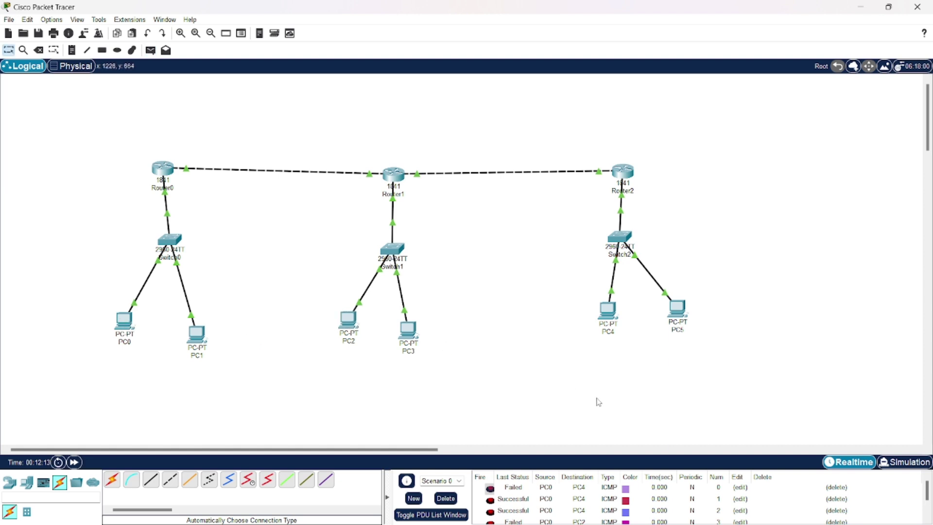
pyautogui.scroll(-2, 577, 493)
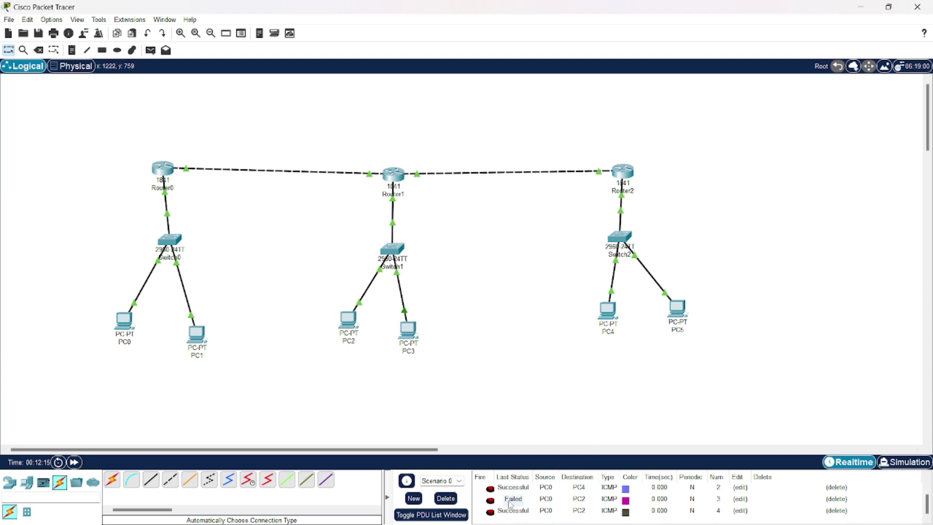